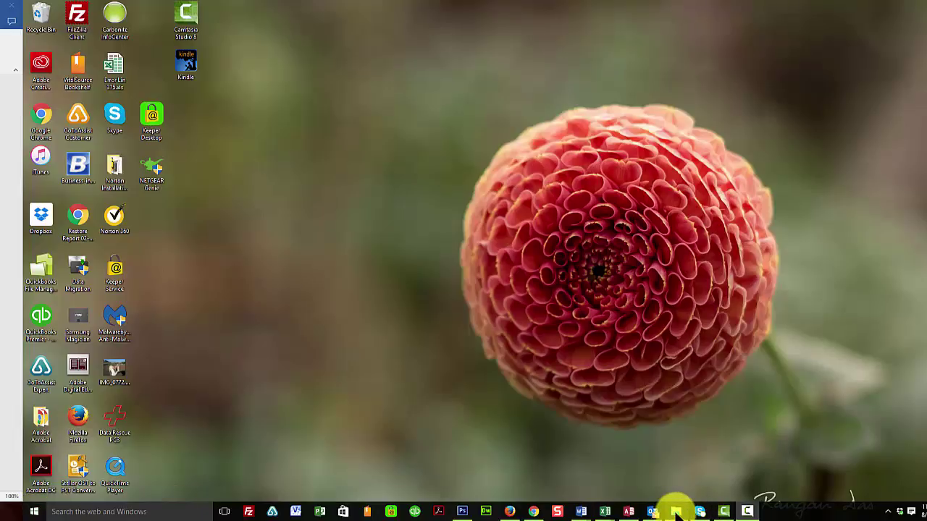
# Launch File Explorer from the Win+X menu and maximize its window to full screen
pyautogui.moveTo(677, 510)
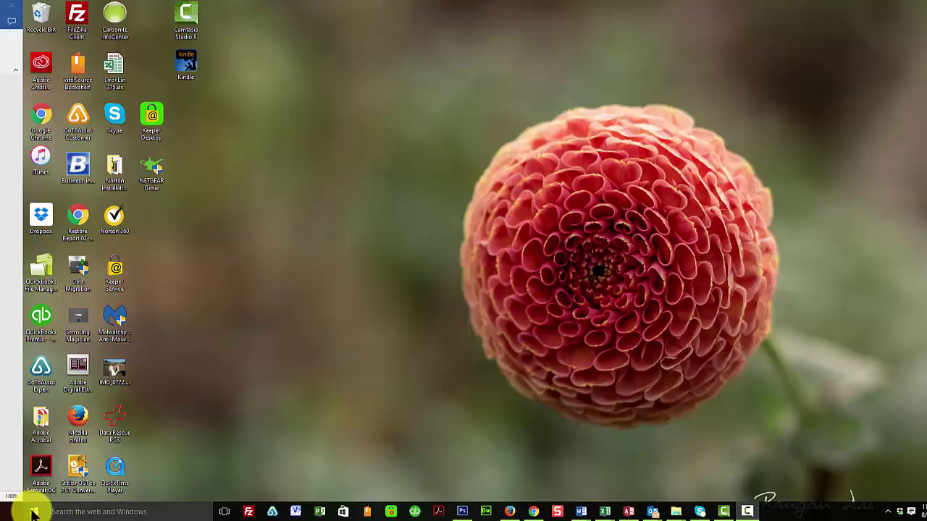
pyautogui.rightClick(33, 513)
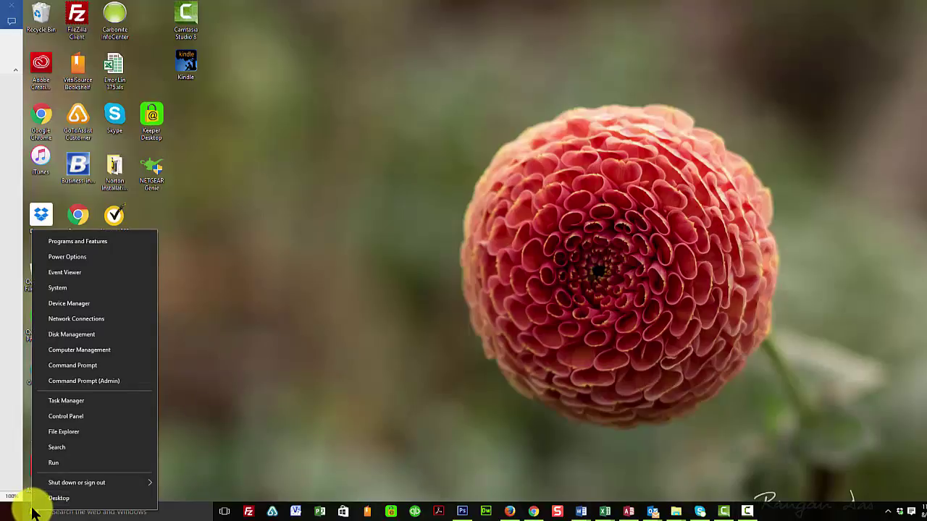
pyautogui.click(81, 433)
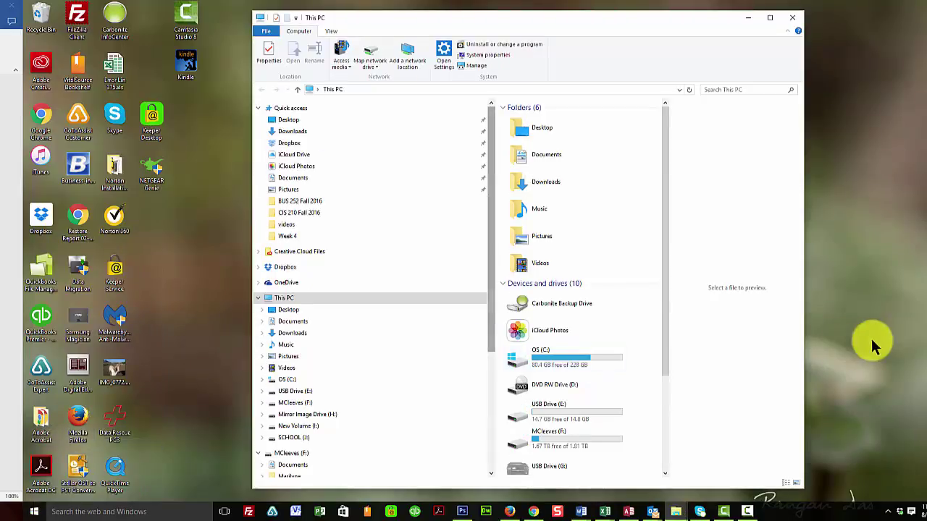
pyautogui.click(769, 17)
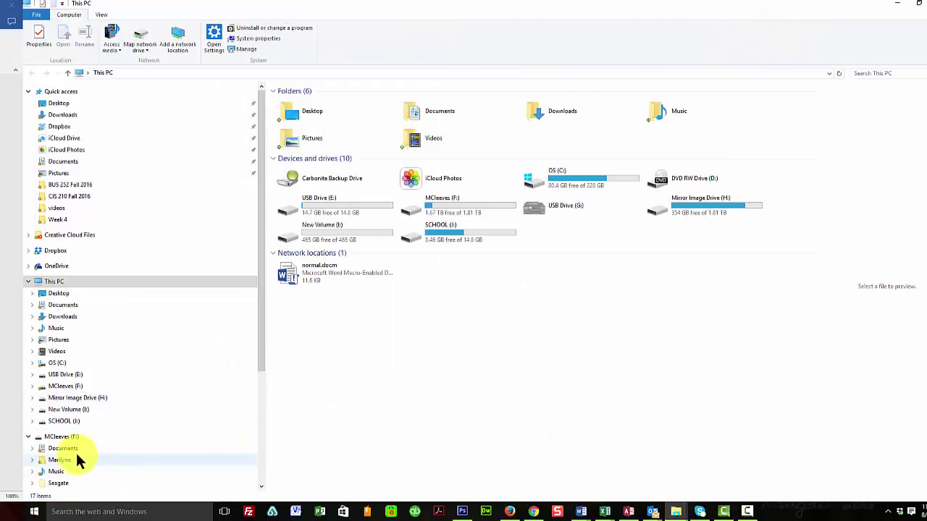
# Navigate from SCHOOL (J:) through Cuesta into the BUS 252 u01a3 - Organizing Flash Drive folder
pyautogui.click(65, 425)
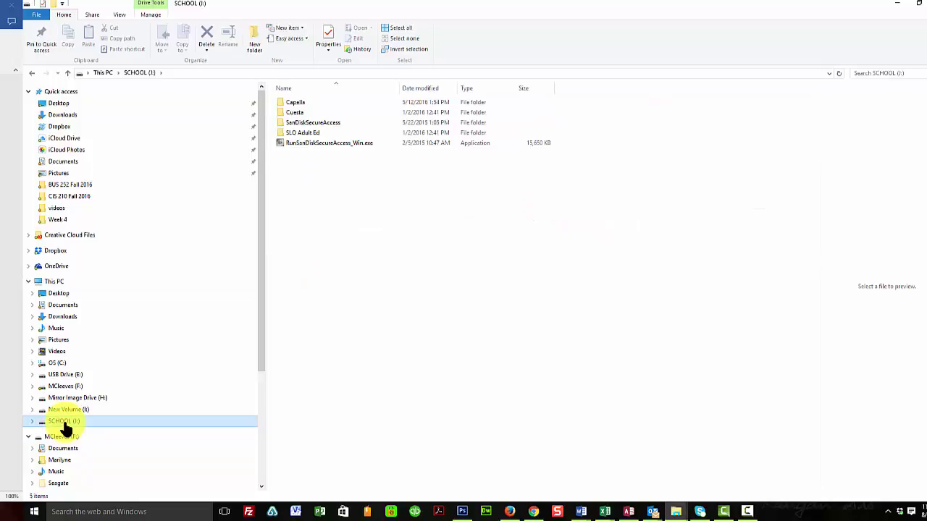
pyautogui.doubleClick(294, 112)
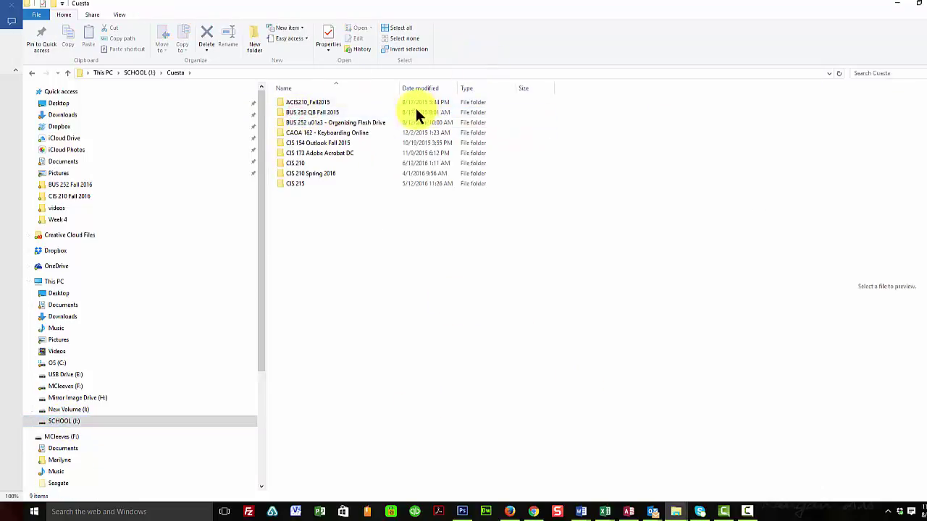
pyautogui.doubleClick(330, 113)
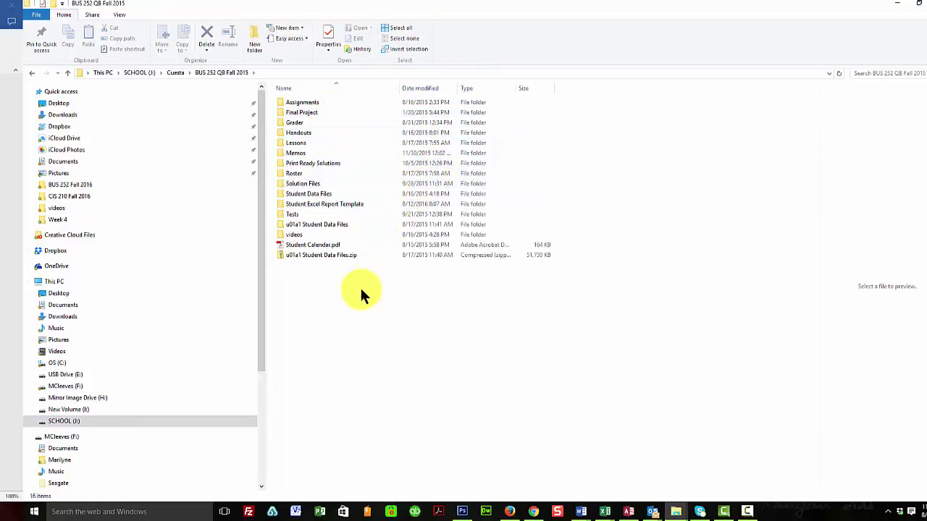
pyautogui.click(173, 73)
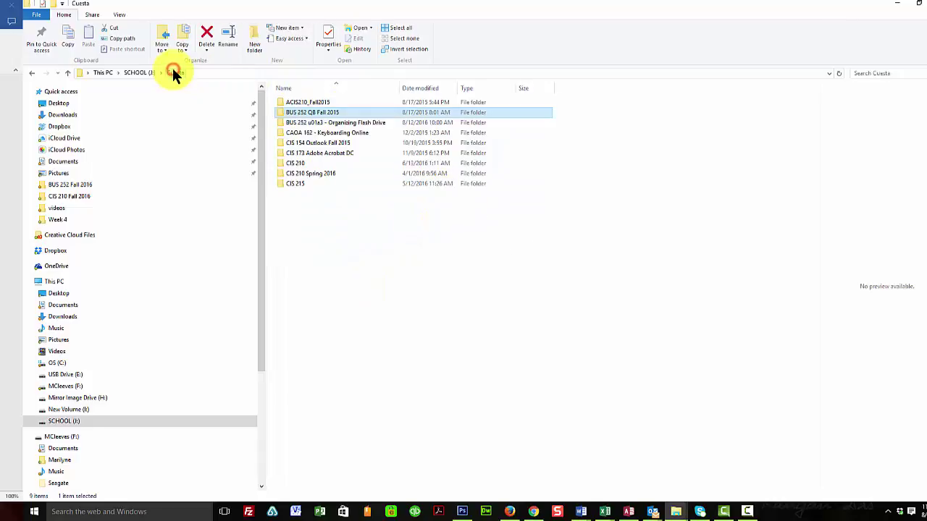
pyautogui.click(330, 123)
pyautogui.doubleClick(330, 123)
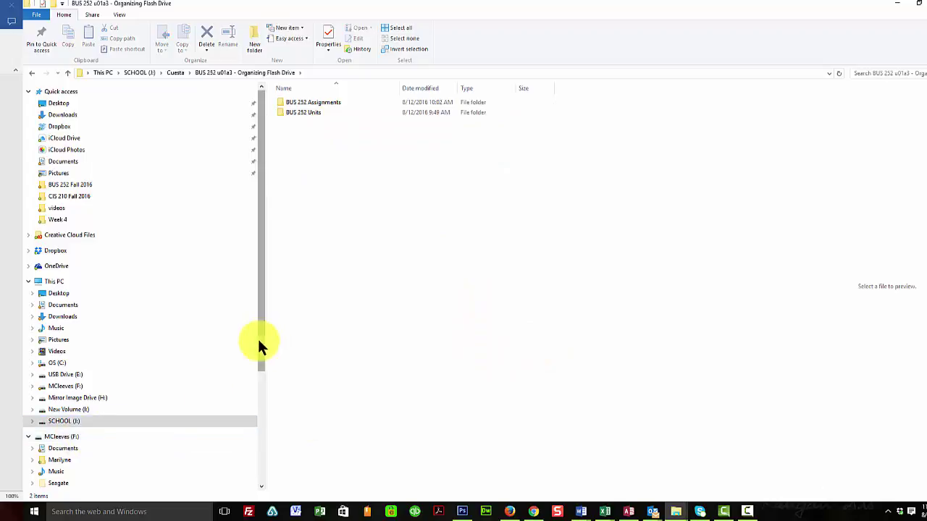
# Expand SCHOOL (J:), Cuesta, BUS 252 Units and Assignments in the tree, then list Student DVD's QBB files
pyautogui.click(31, 420)
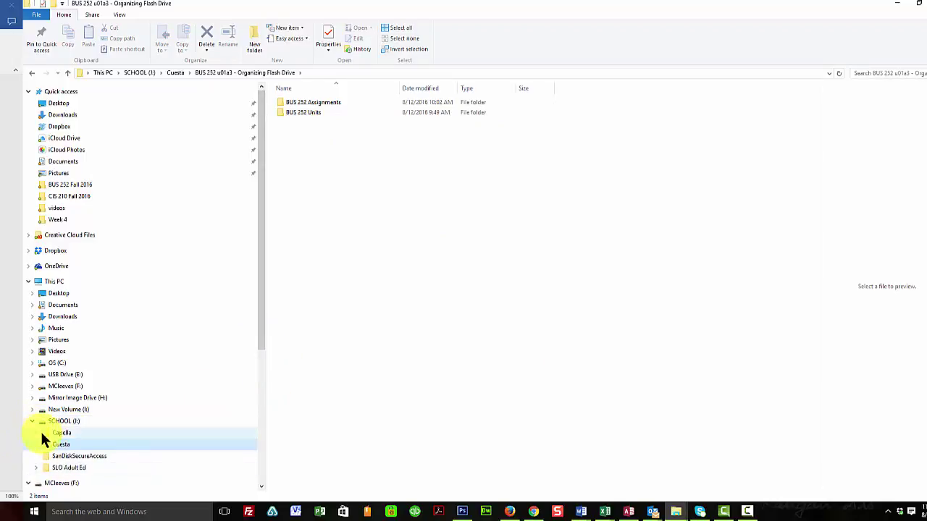
pyautogui.click(35, 442)
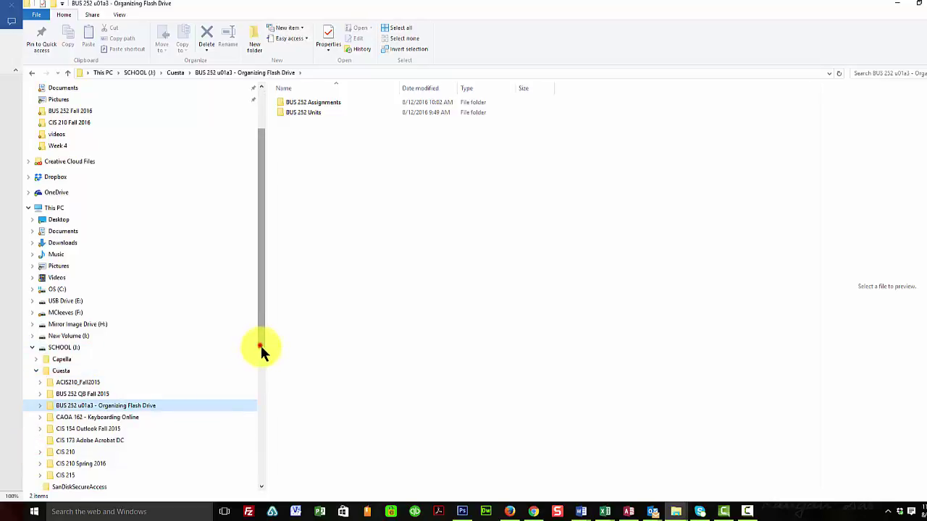
pyautogui.moveTo(261, 345); pyautogui.dragTo(249, 503)
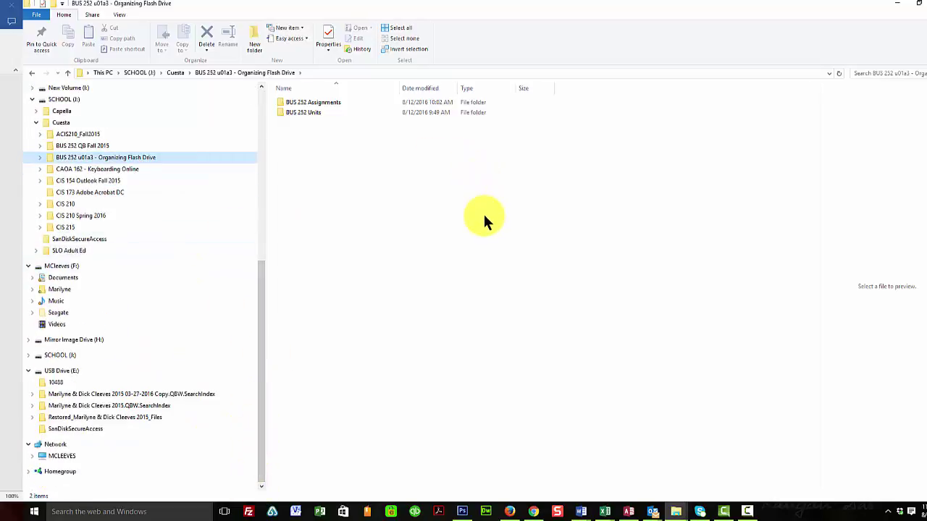
pyautogui.click(38, 157)
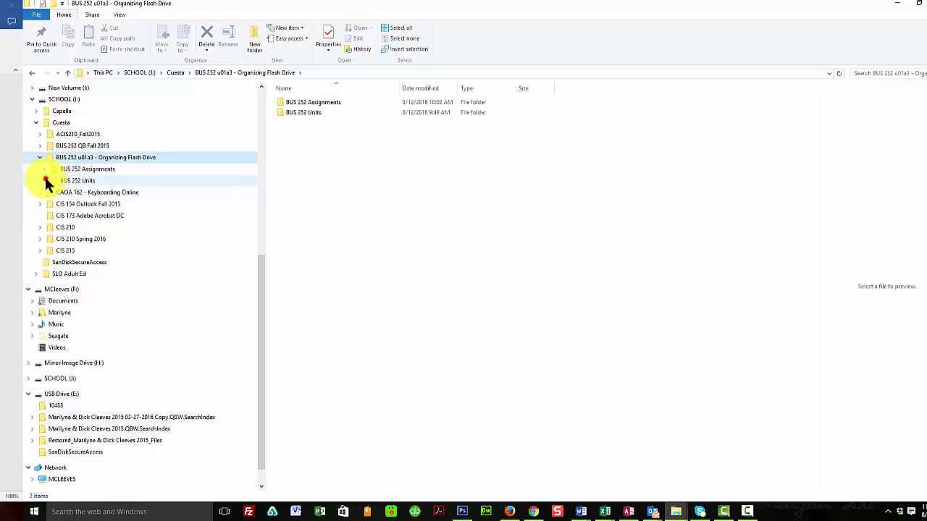
pyautogui.click(45, 180)
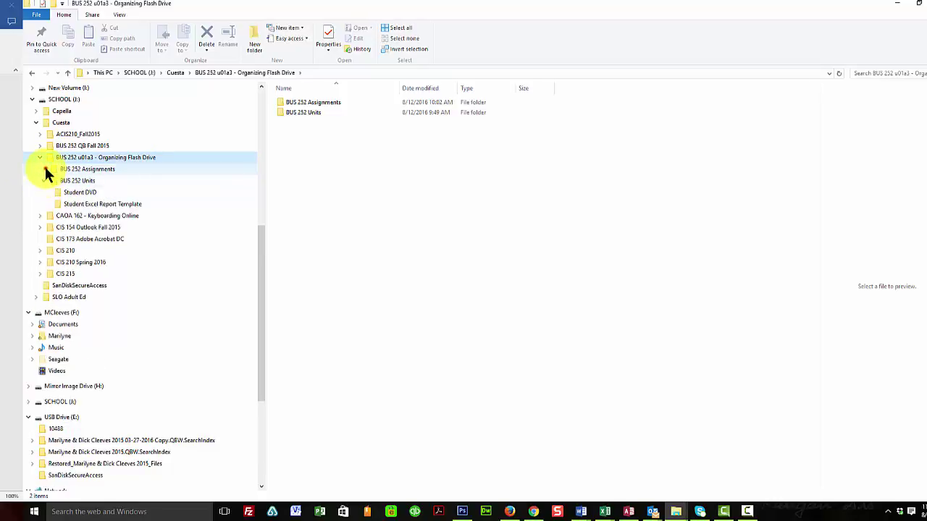
pyautogui.click(44, 168)
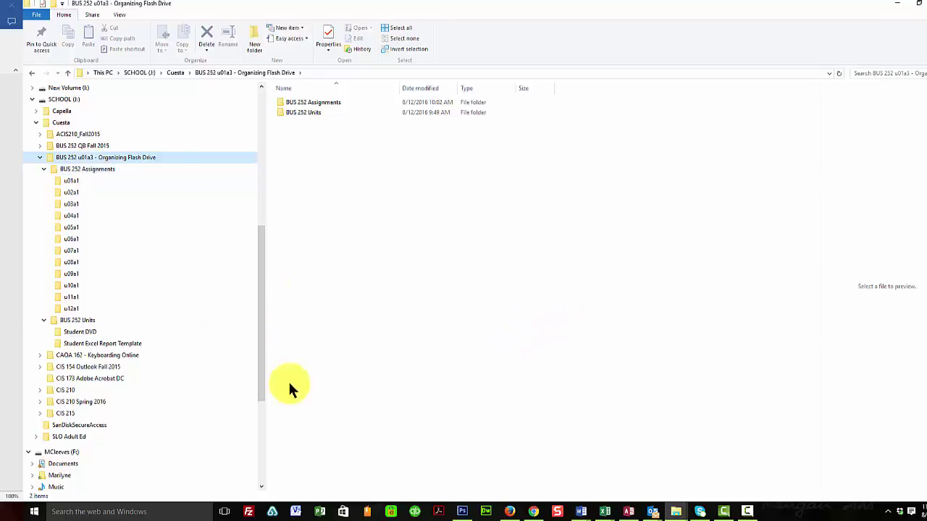
pyautogui.click(67, 332)
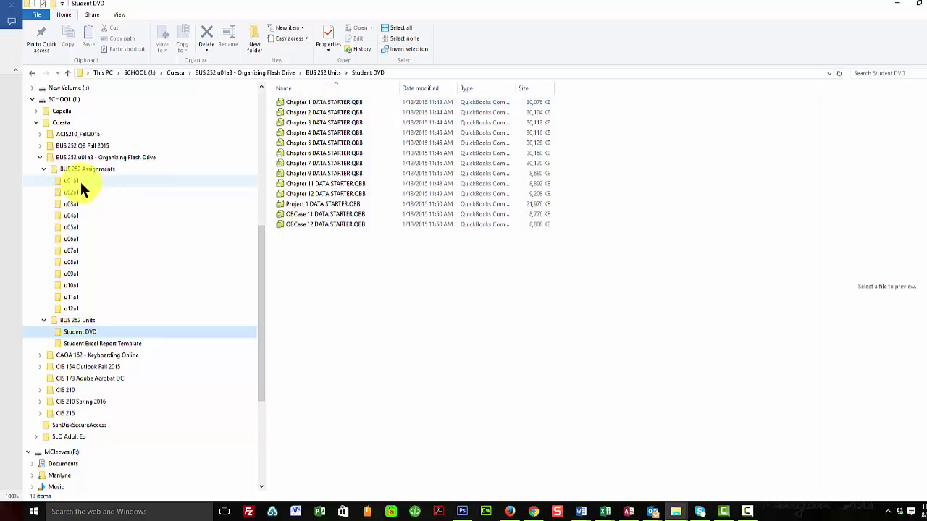
# Move the Chapter 1 through 7 DATA STARTER.QBB files into their matching unit folders, u01a1 onward
pyautogui.click(309, 103)
pyautogui.moveTo(308, 103); pyautogui.dragTo(119, 181)
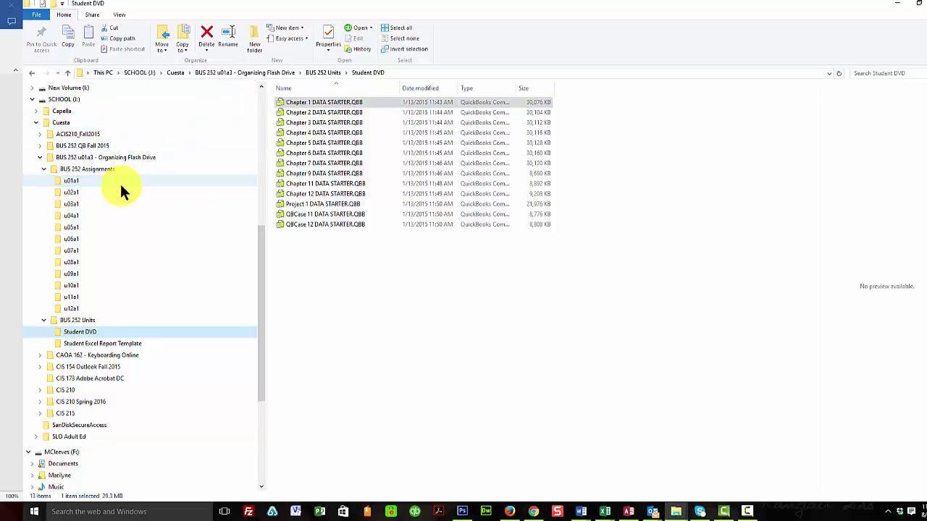
pyautogui.moveTo(310, 104); pyautogui.dragTo(120, 193)
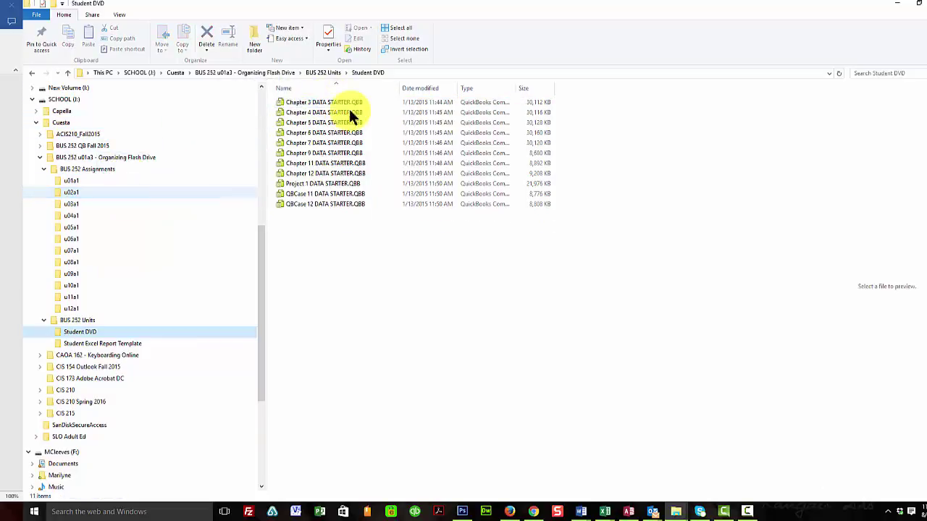
pyautogui.moveTo(309, 107); pyautogui.dragTo(134, 204)
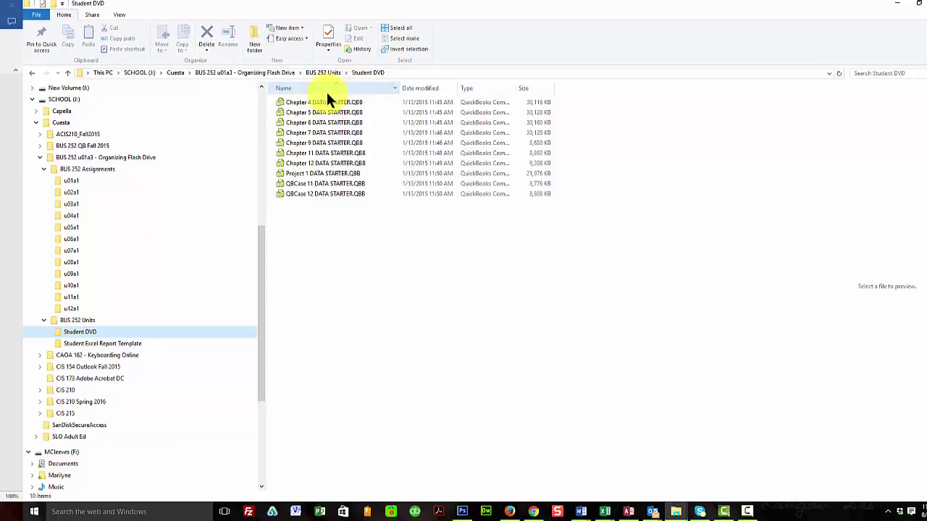
pyautogui.moveTo(303, 103); pyautogui.dragTo(114, 216)
pyautogui.moveTo(309, 101); pyautogui.dragTo(136, 224)
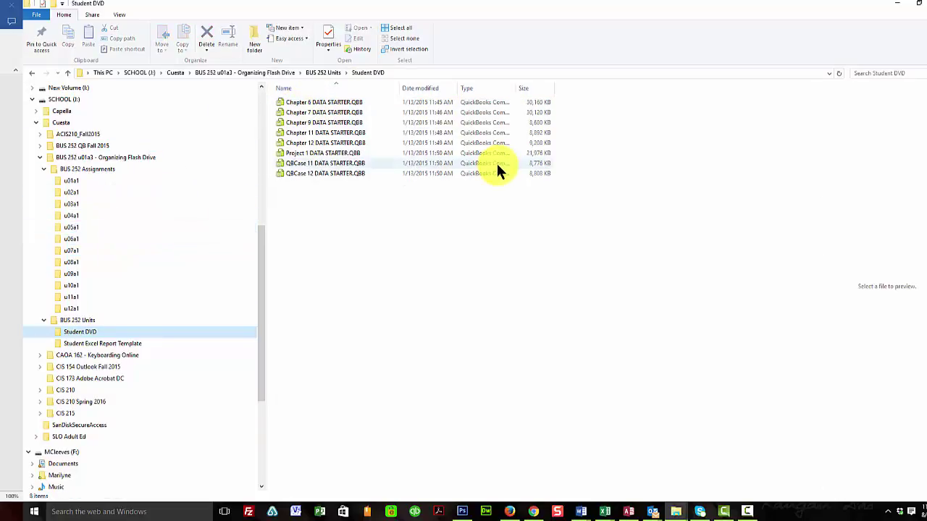
pyautogui.moveTo(302, 105); pyautogui.dragTo(141, 244)
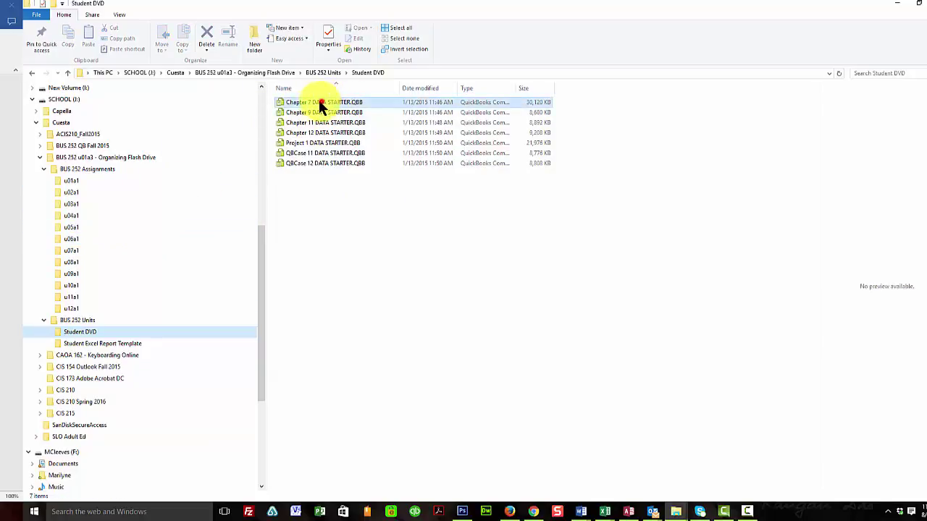
pyautogui.moveTo(322, 102); pyautogui.dragTo(161, 252)
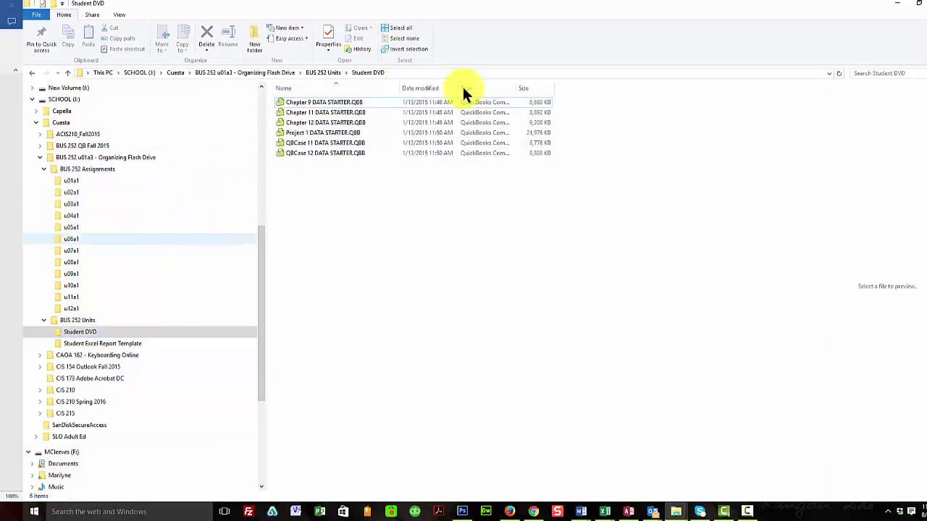
# Move the Chapter 9, 11, 12 and QBCase 11/12 starter files into the u08a1–u12a1 folders
pyautogui.moveTo(290, 103); pyautogui.dragTo(150, 260)
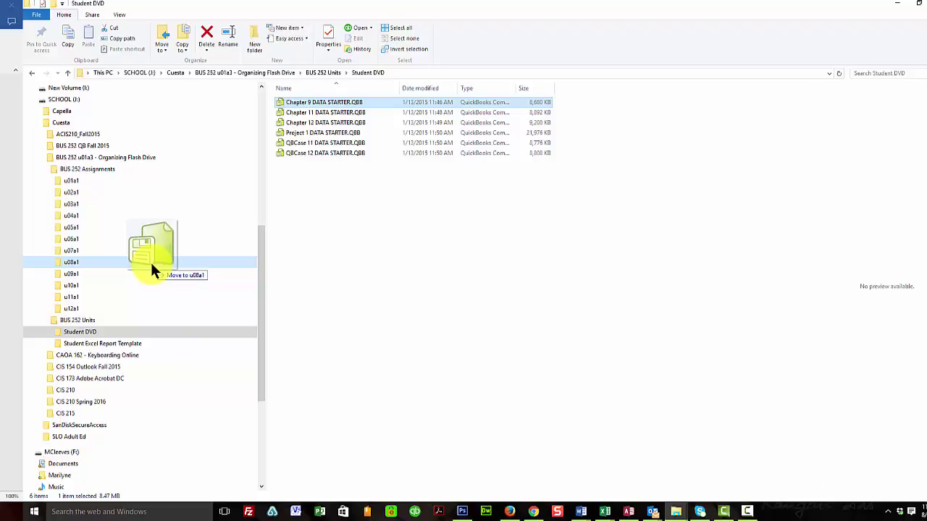
pyautogui.moveTo(150, 260); pyautogui.dragTo(150, 260)
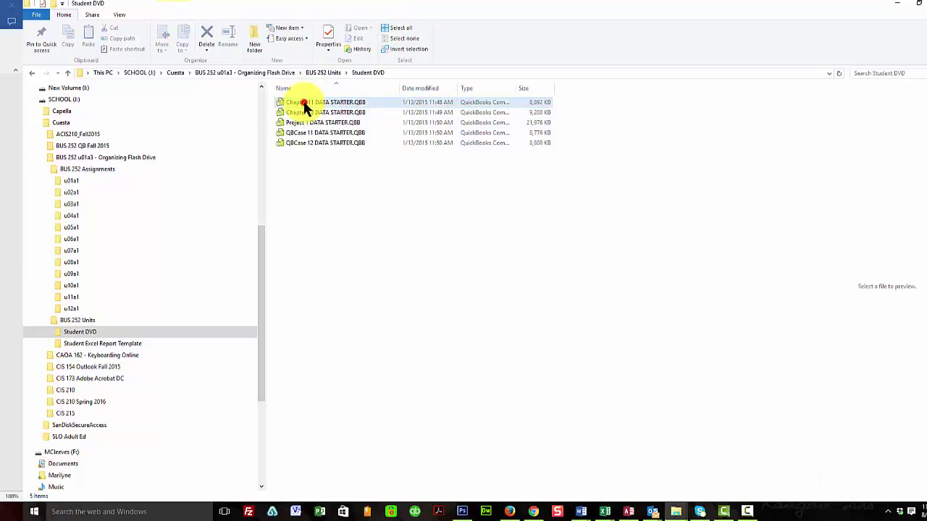
pyautogui.moveTo(305, 106); pyautogui.dragTo(135, 299)
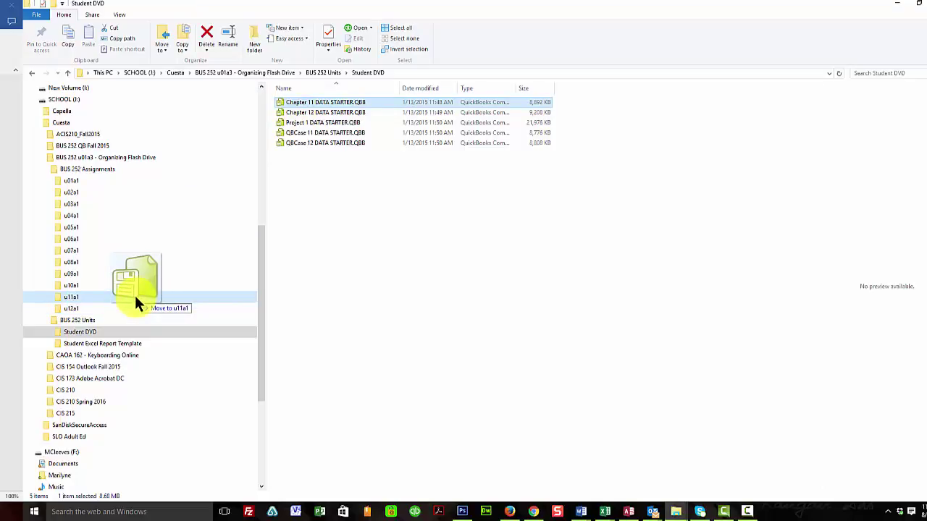
pyautogui.moveTo(136, 298); pyautogui.dragTo(135, 298)
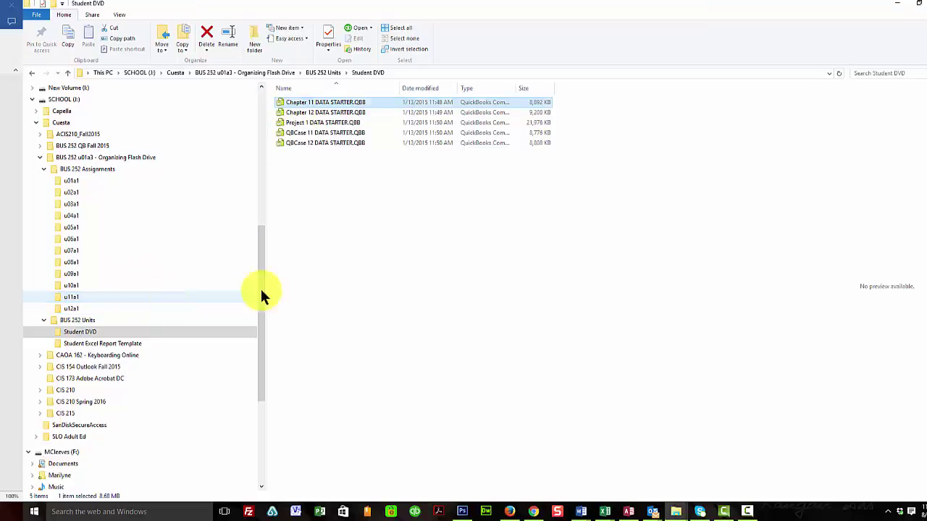
pyautogui.moveTo(295, 106); pyautogui.dragTo(102, 310)
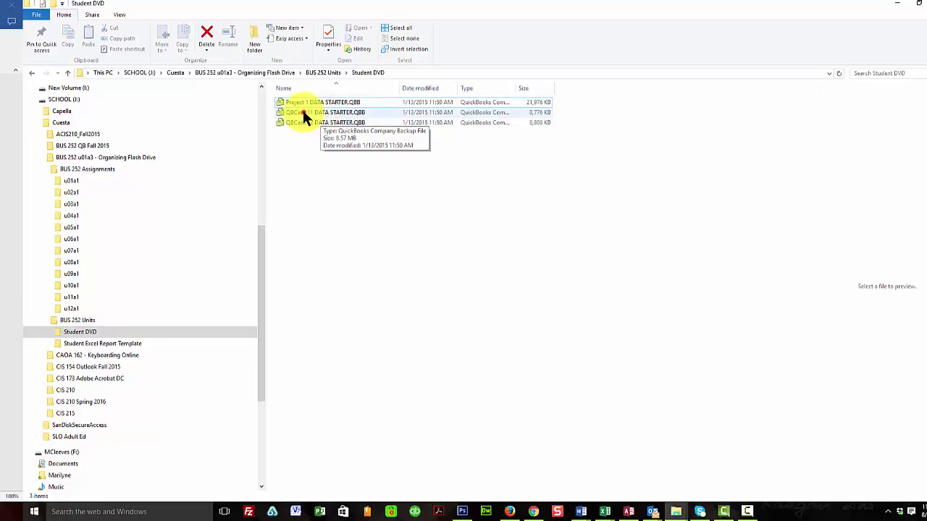
pyautogui.moveTo(305, 112); pyautogui.dragTo(139, 296)
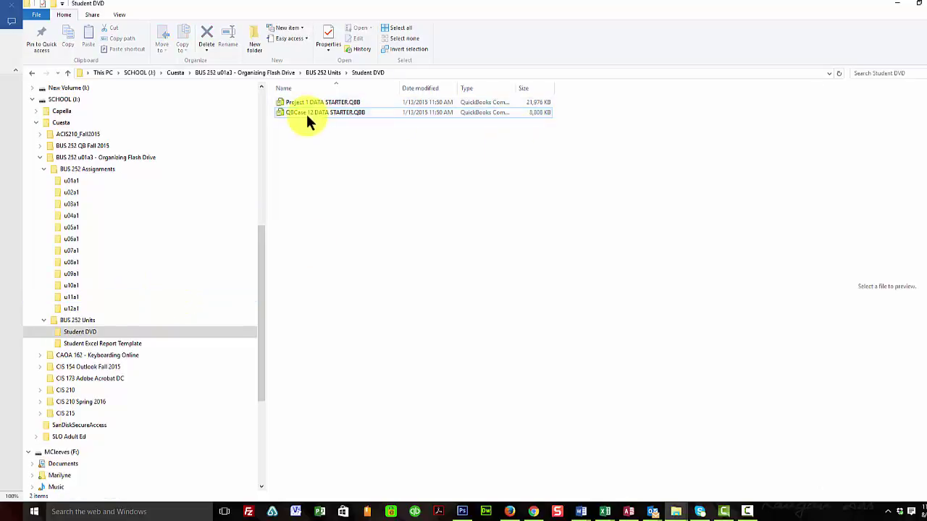
pyautogui.moveTo(306, 114); pyautogui.dragTo(126, 311)
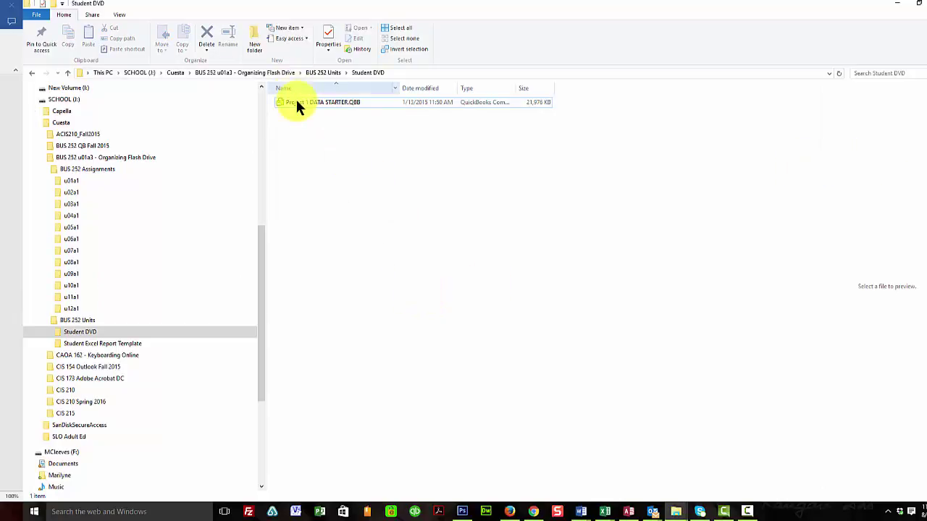
pyautogui.moveTo(295, 102); pyautogui.dragTo(148, 306)
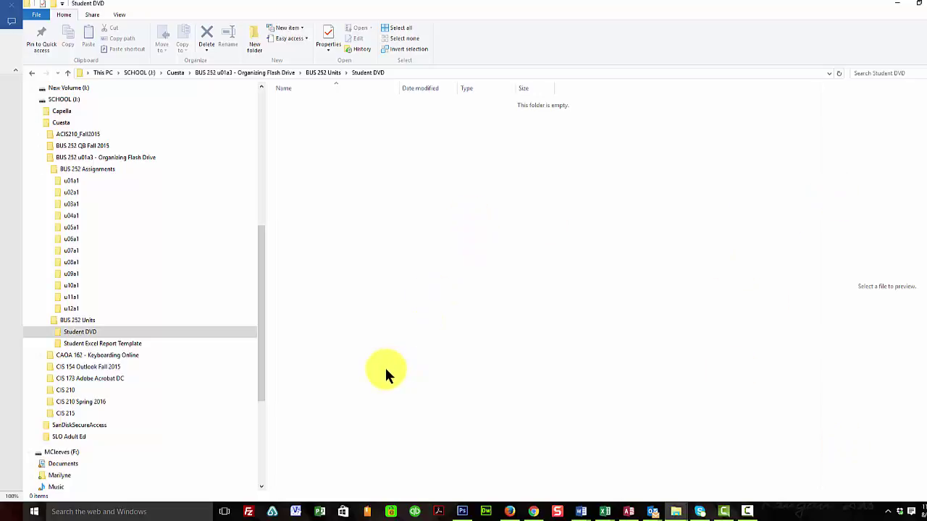
# In Student Excel Report Template, replace the CH1 file's YourLastName and FirstName with the student's names
pyautogui.click(83, 345)
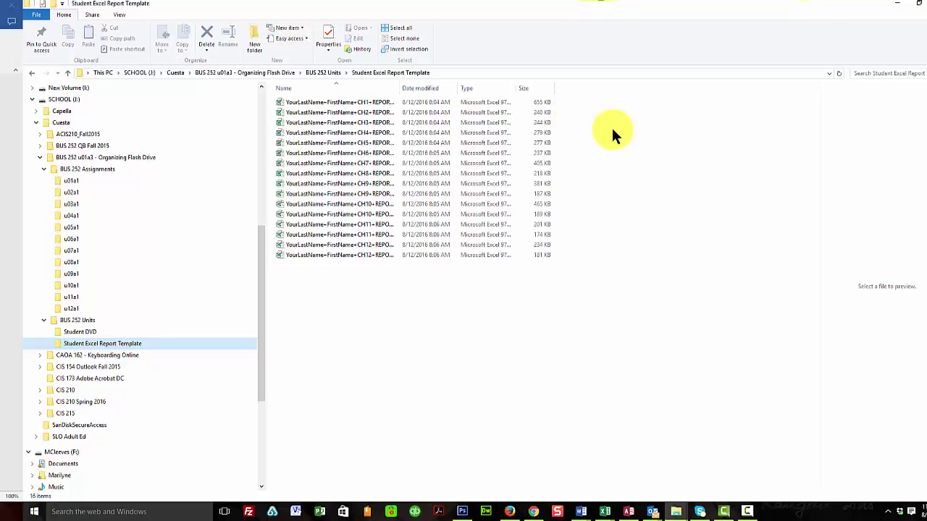
pyautogui.click(287, 103)
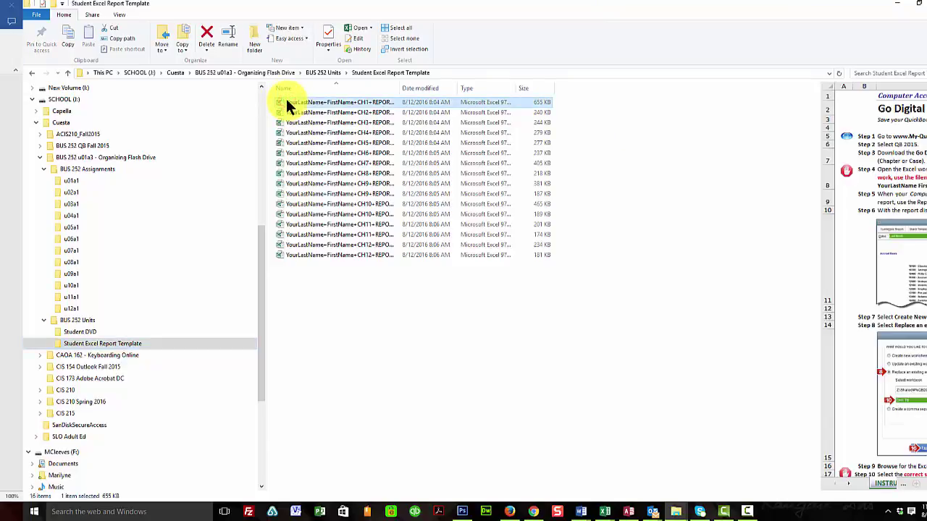
pyautogui.rightClick(287, 102)
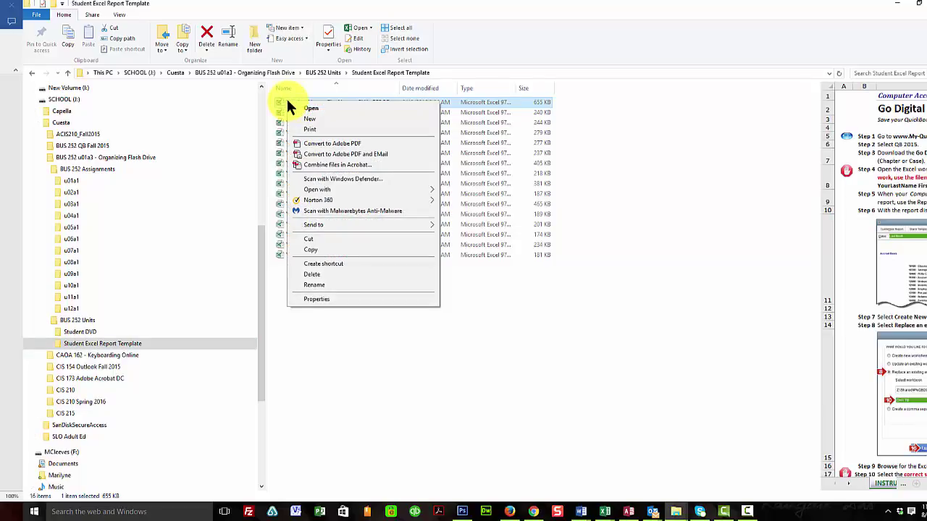
pyautogui.click(314, 285)
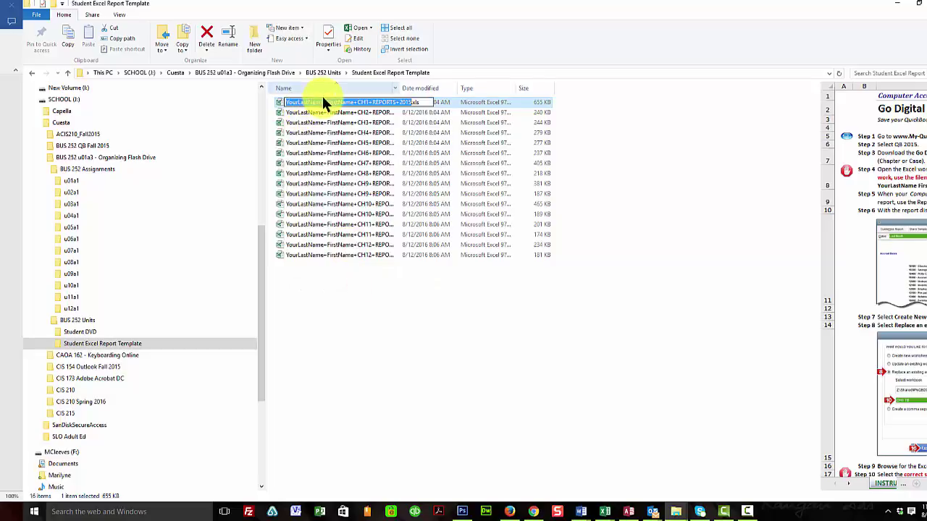
pyautogui.moveTo(324, 102); pyautogui.dragTo(276, 96)
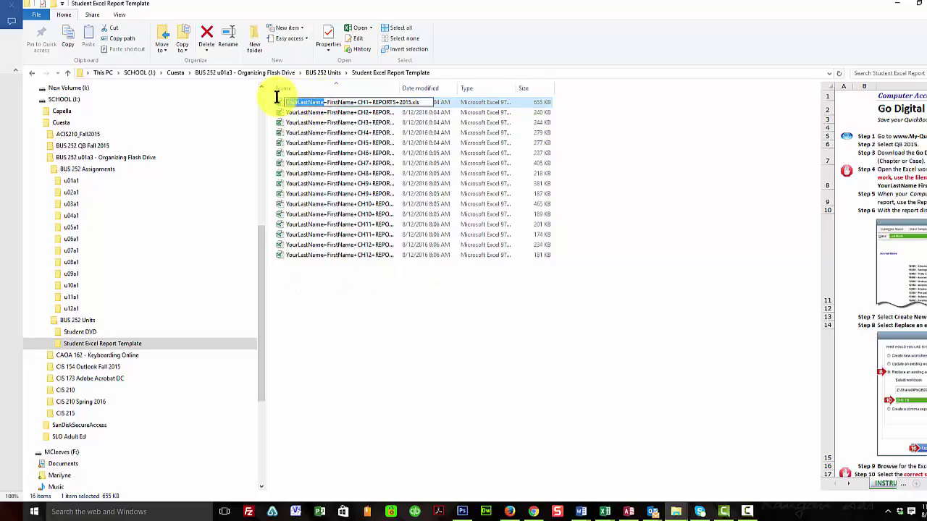
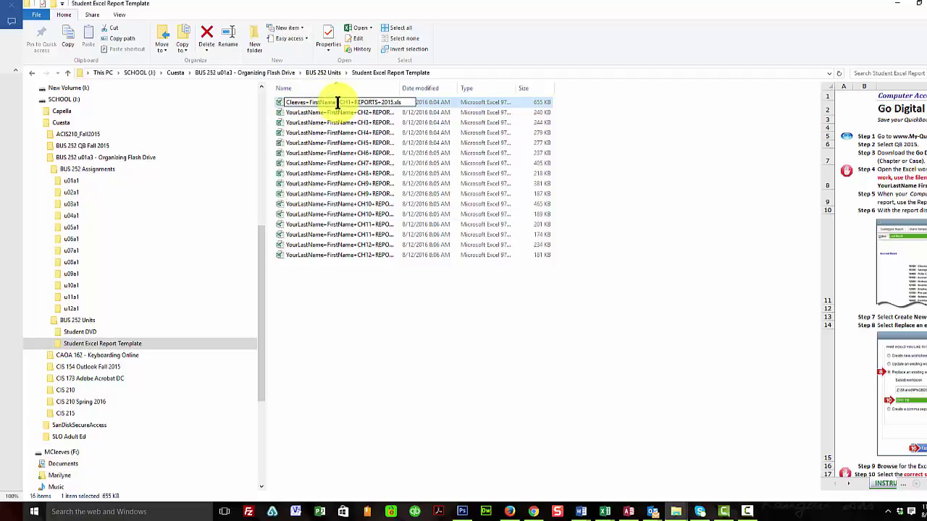
pyautogui.moveTo(338, 101)
pyautogui.mouseDown()
pyautogui.moveTo(306, 99)
pyautogui.moveTo(337, 102)
pyautogui.mouseUp()
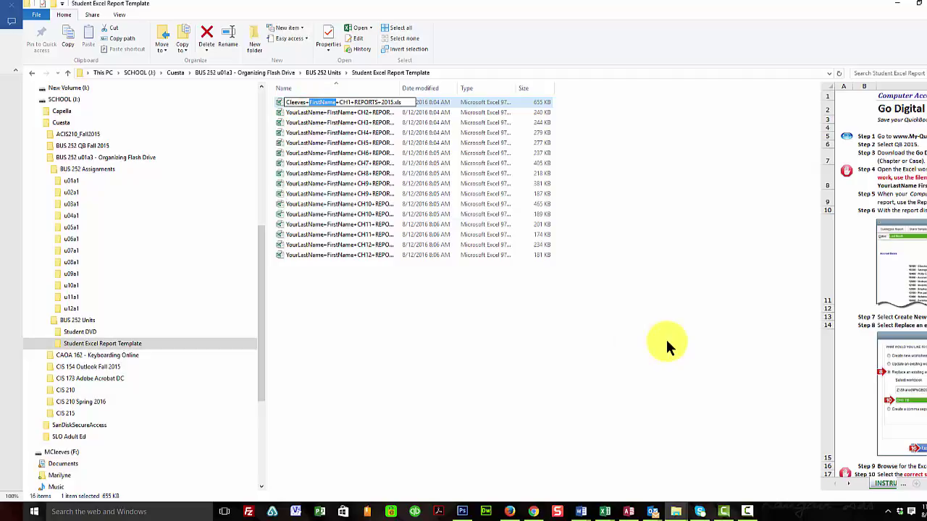
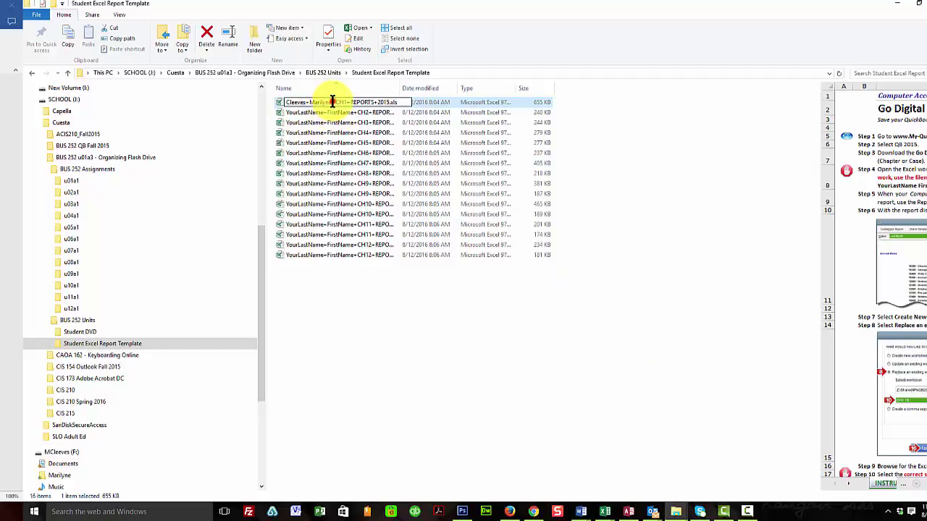
# Copy the student-name portion of the CH1 file name and confirm the rename
pyautogui.moveTo(333, 103); pyautogui.dragTo(282, 102)
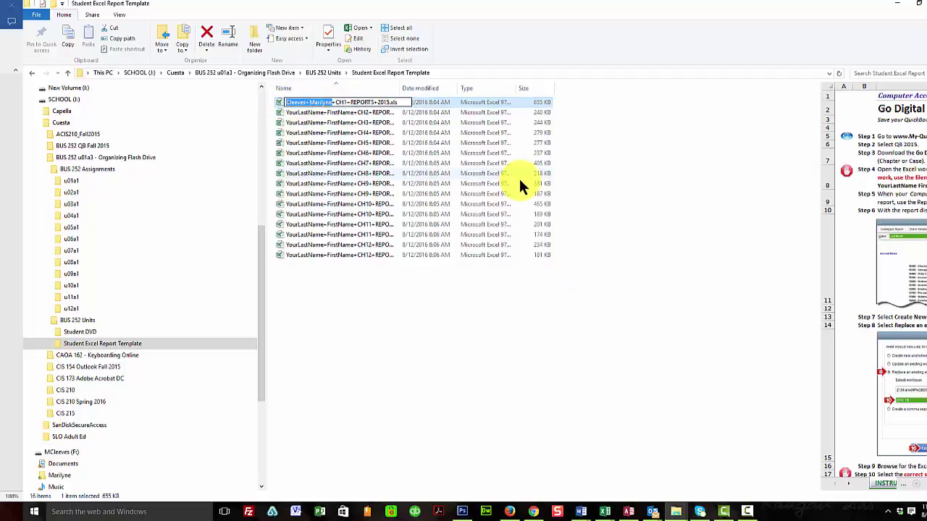
pyautogui.rightClick(314, 101)
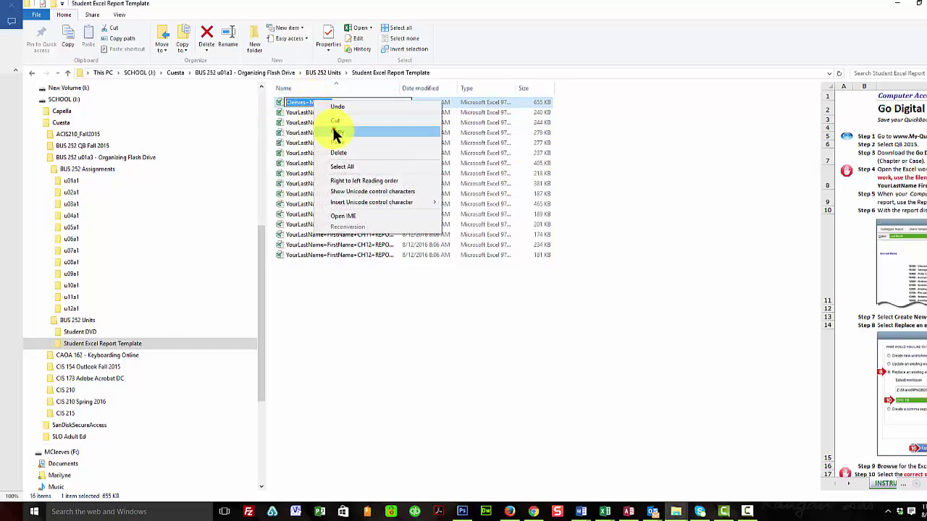
pyautogui.click(332, 128)
pyautogui.click(330, 114)
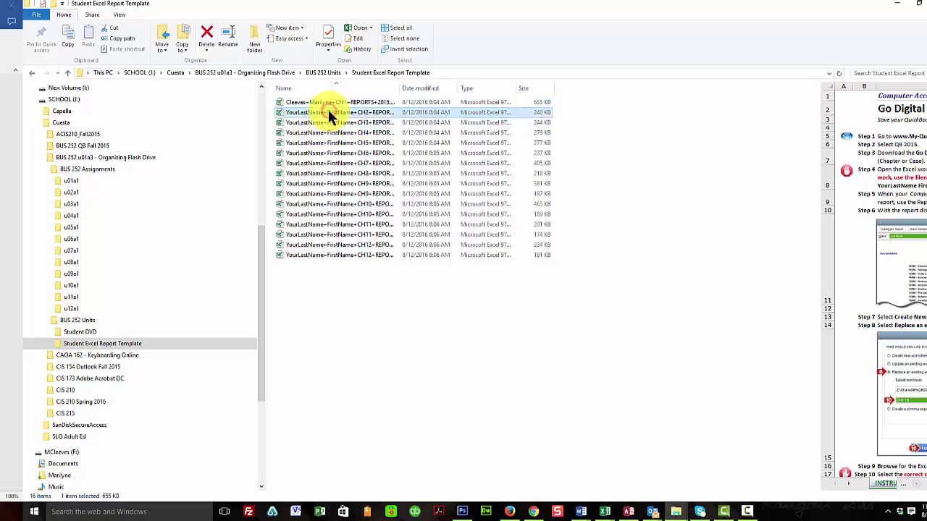
# Rename the CH2 report template, pasting the student's name over YourLastName+FirstName
pyautogui.rightClick(329, 114)
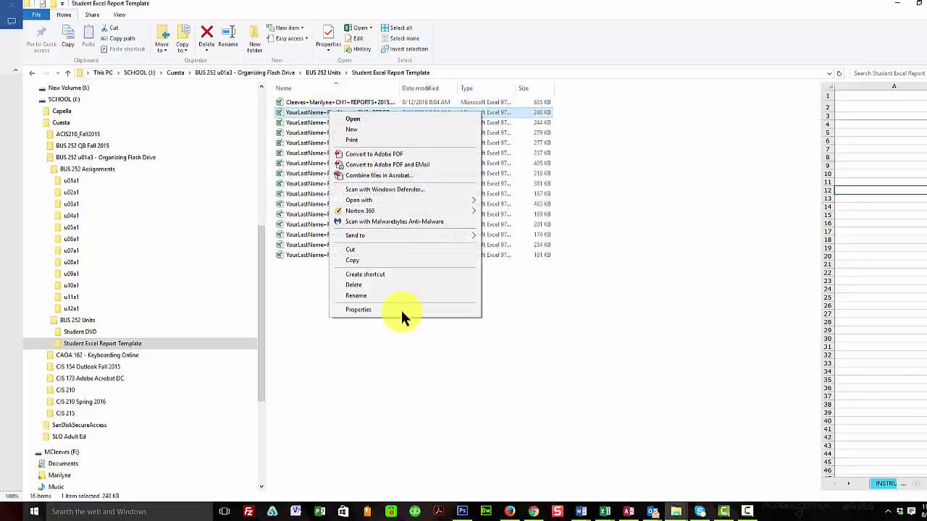
pyautogui.click(371, 294)
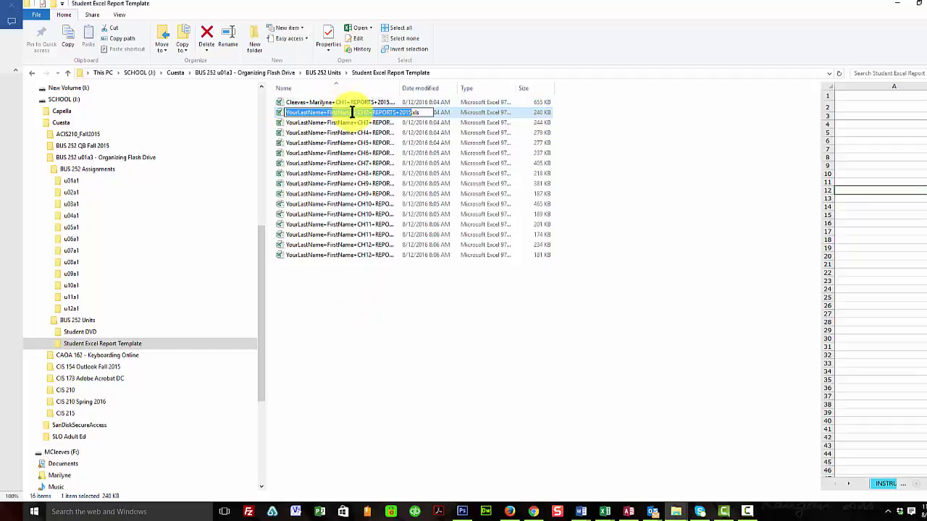
pyautogui.moveTo(355, 114); pyautogui.dragTo(276, 113)
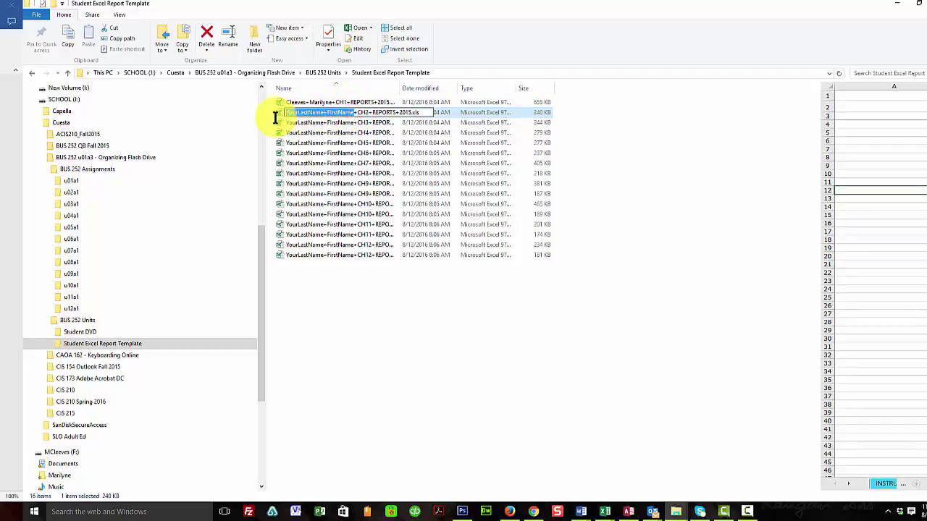
pyautogui.rightClick(314, 111)
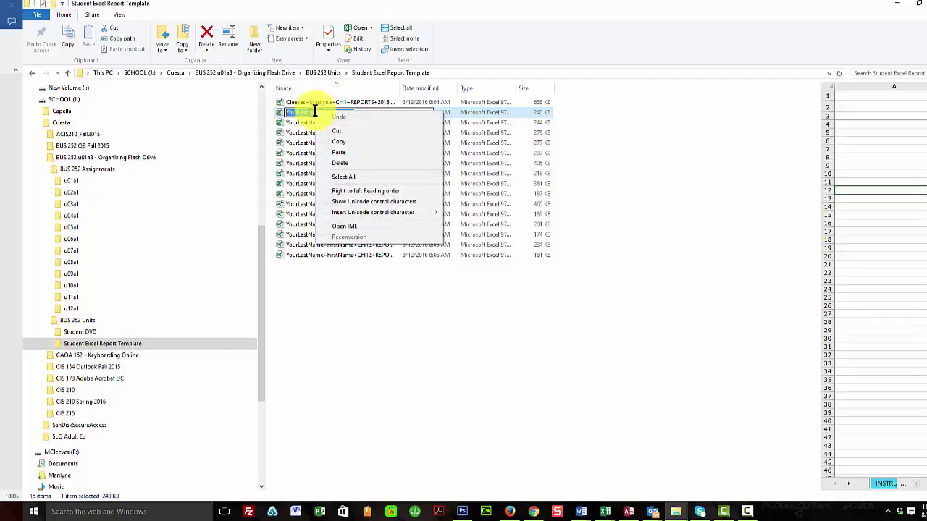
pyautogui.click(333, 151)
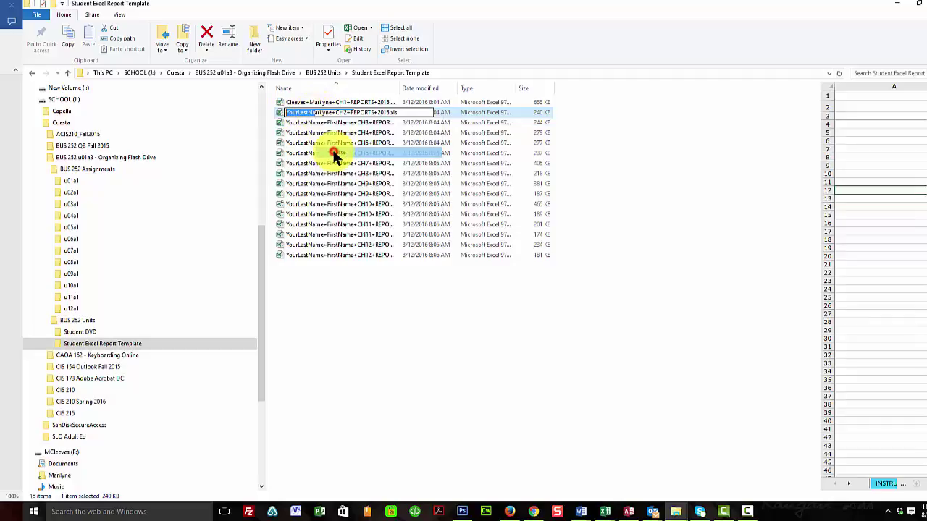
pyautogui.click(350, 121)
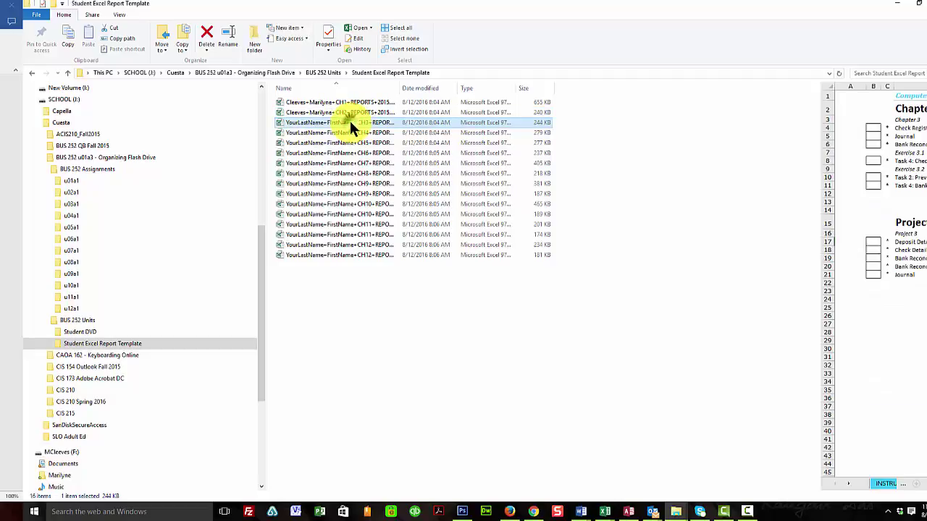
# Paste the student's name over the placeholder in the CH3 report template's name
pyautogui.rightClick(349, 120)
pyautogui.click(394, 307)
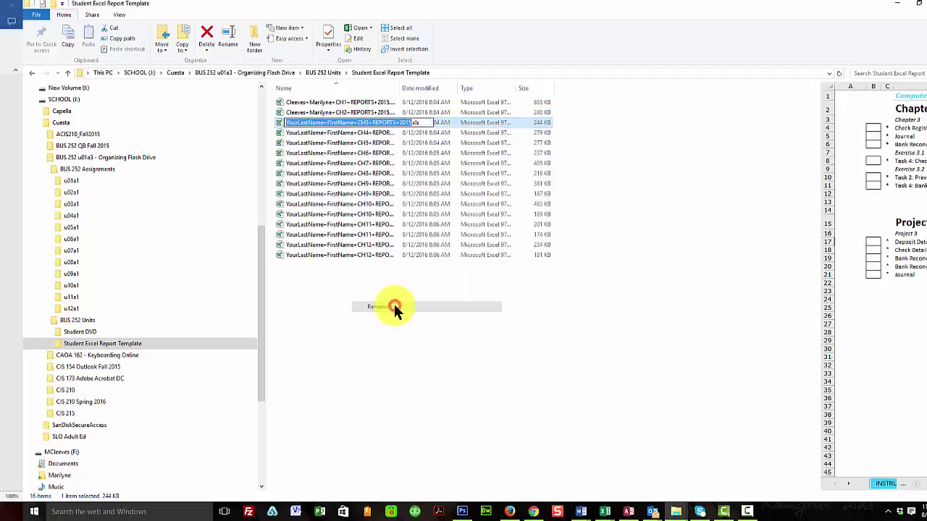
pyautogui.click(354, 123)
pyautogui.moveTo(353, 123); pyautogui.dragTo(261, 120)
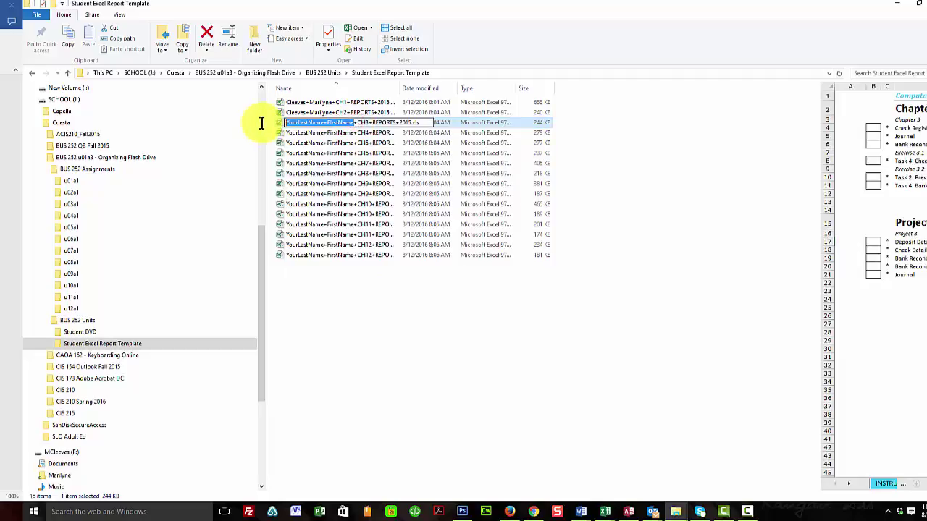
pyautogui.rightClick(294, 122)
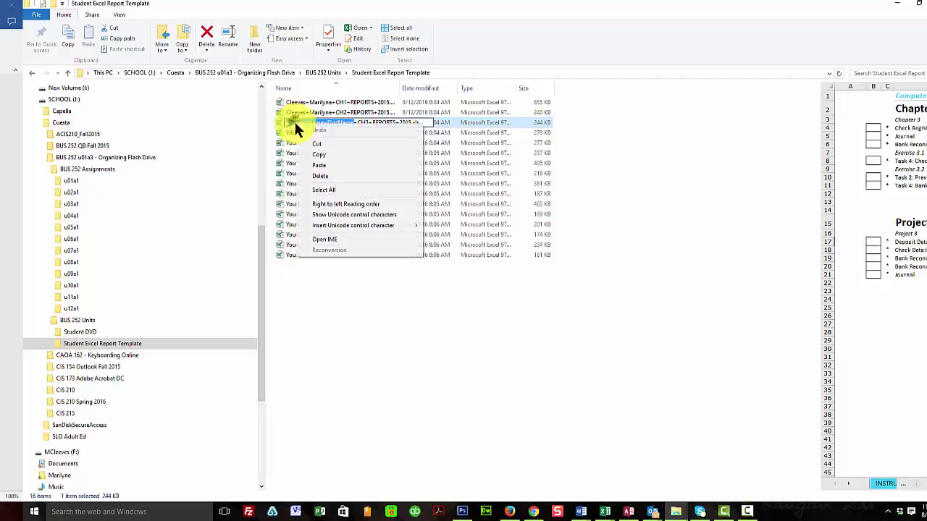
pyautogui.click(316, 165)
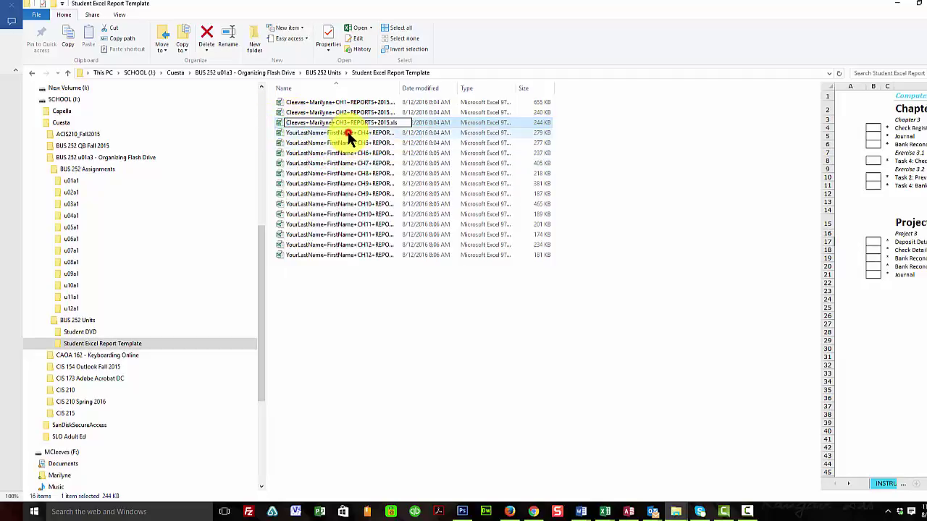
# Replace the CH4 report template's placeholder with the student's name and commit it
pyautogui.rightClick(347, 134)
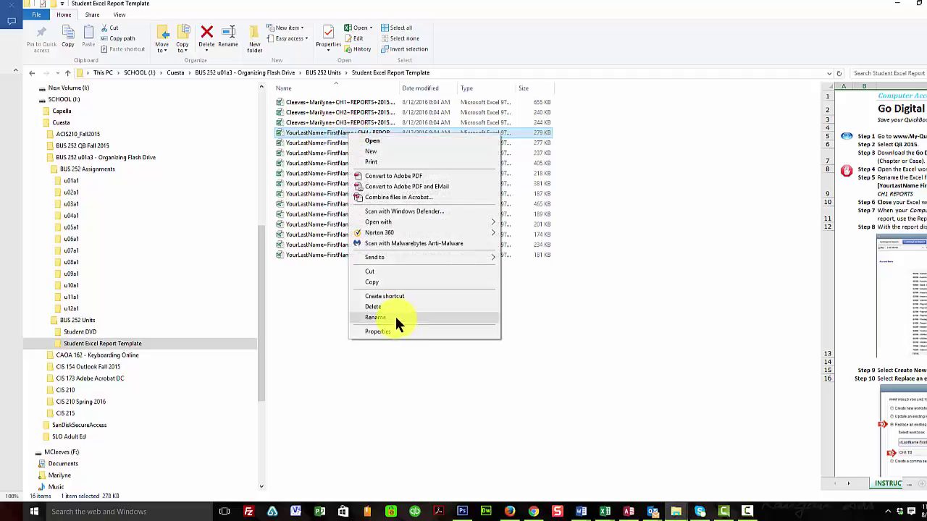
pyautogui.click(395, 317)
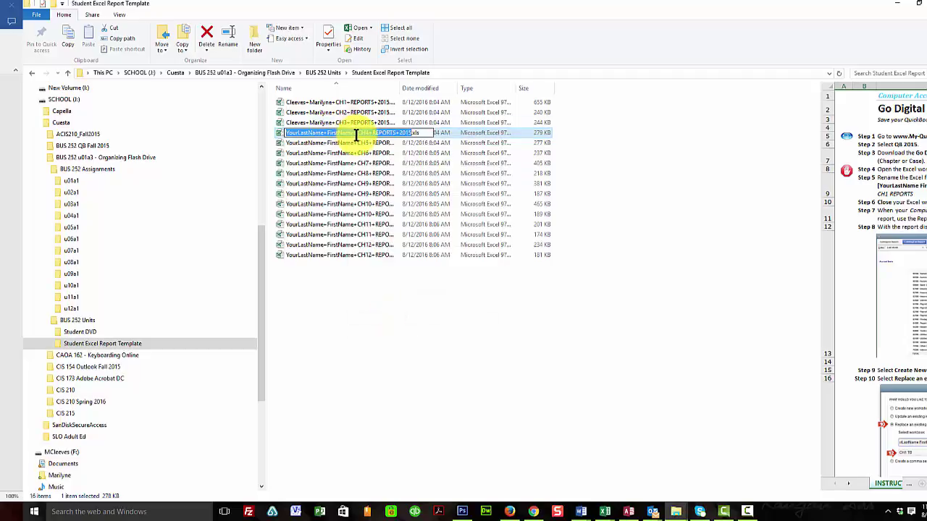
pyautogui.moveTo(355, 134); pyautogui.dragTo(295, 130)
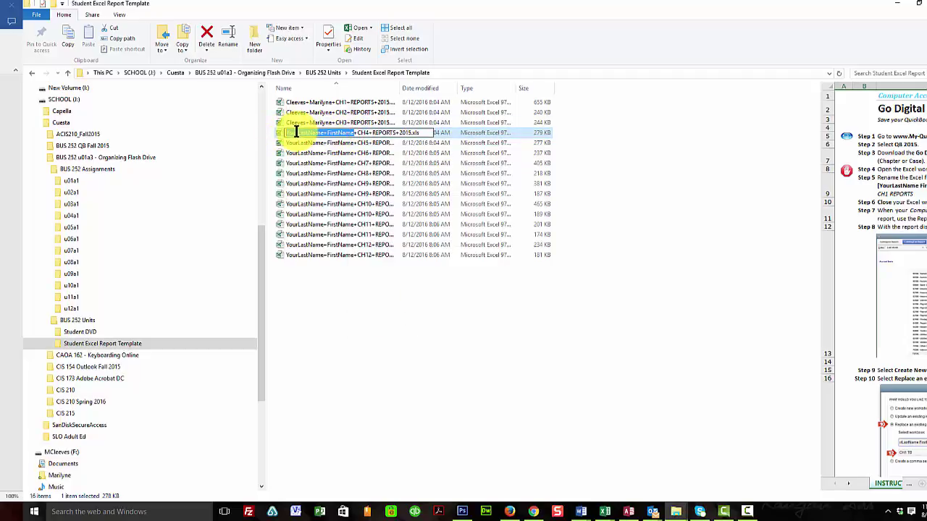
pyautogui.rightClick(295, 131)
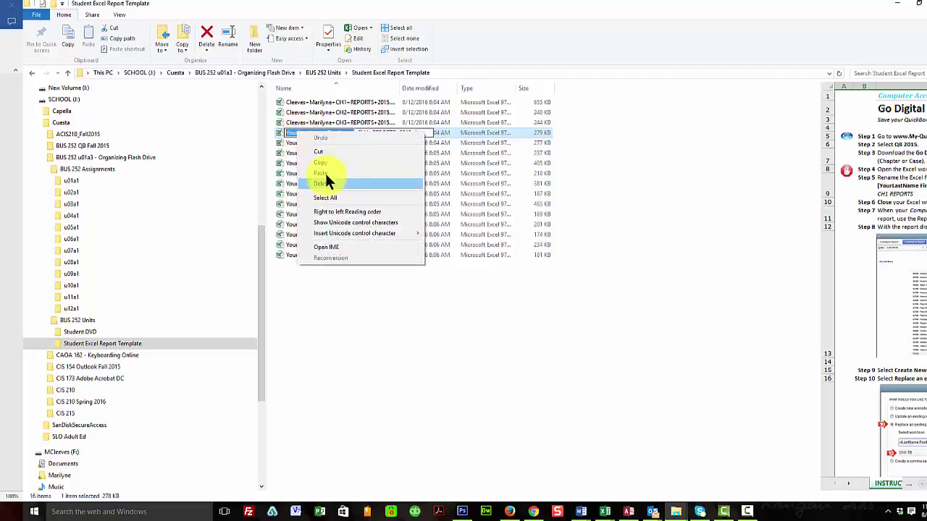
pyautogui.click(323, 173)
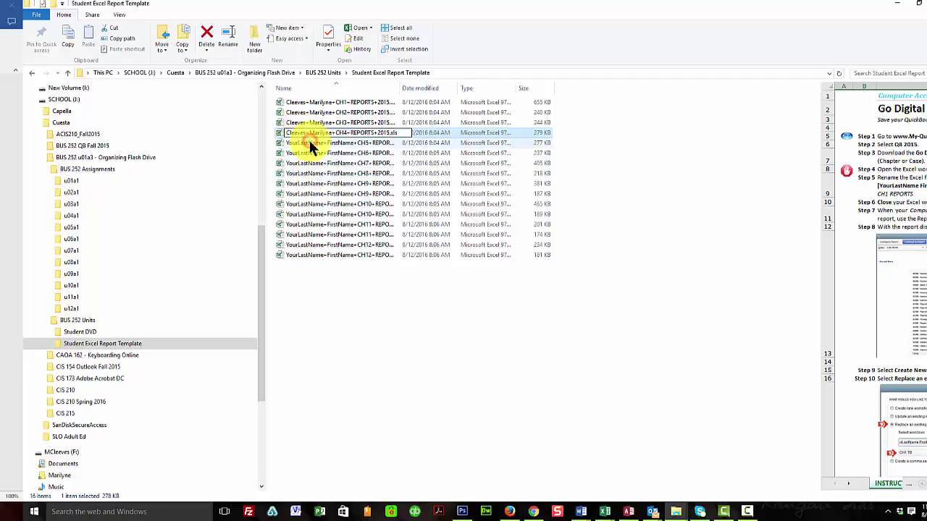
pyautogui.click(309, 144)
# Rename the CH5 report template, pasting the student's name over YourLastName+FirstName
pyautogui.rightClick(348, 142)
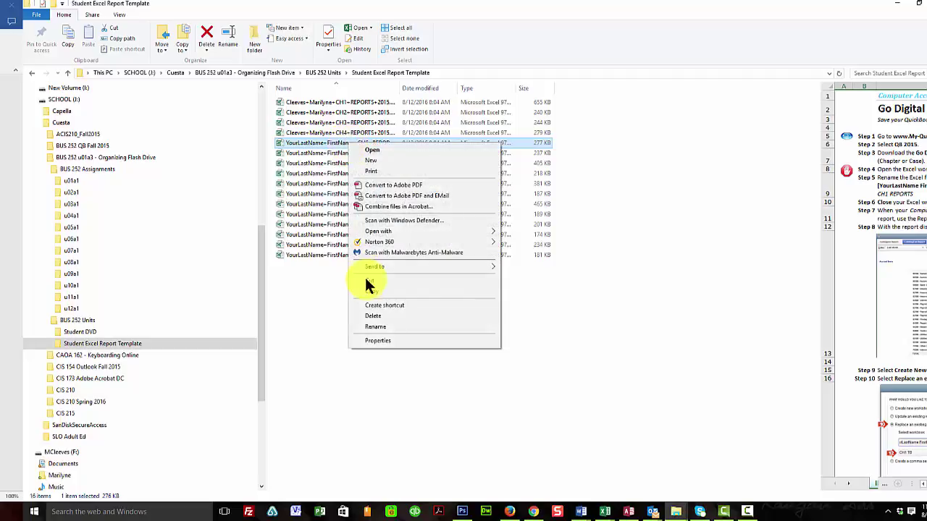
pyautogui.click(382, 326)
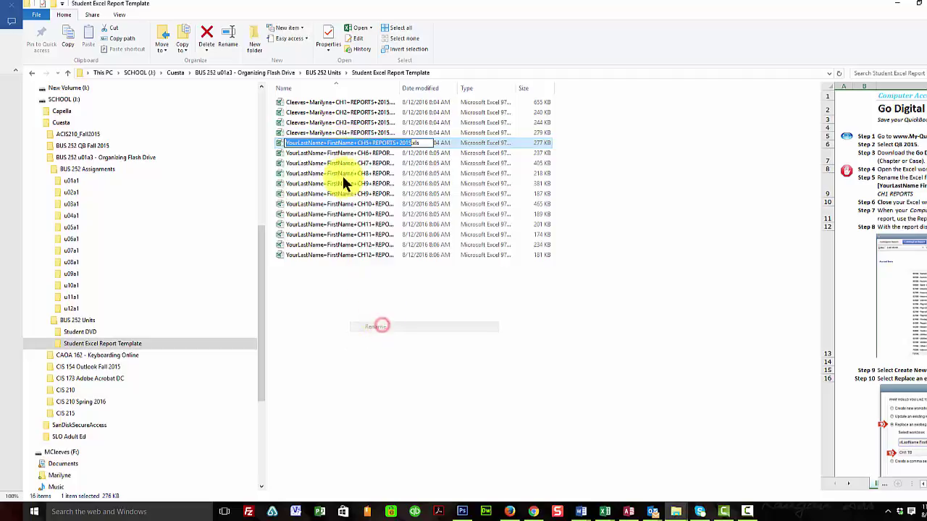
pyautogui.moveTo(355, 142); pyautogui.dragTo(278, 141)
pyautogui.rightClick(296, 138)
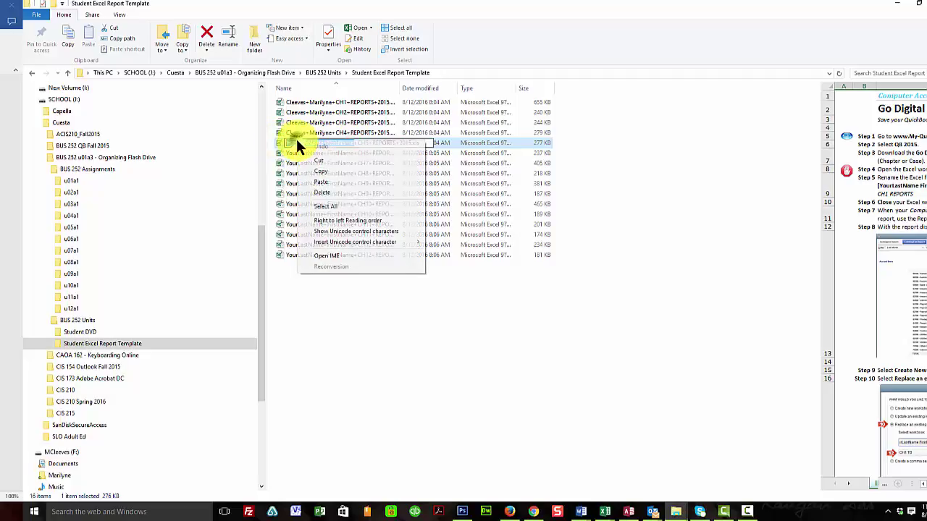
pyautogui.click(321, 182)
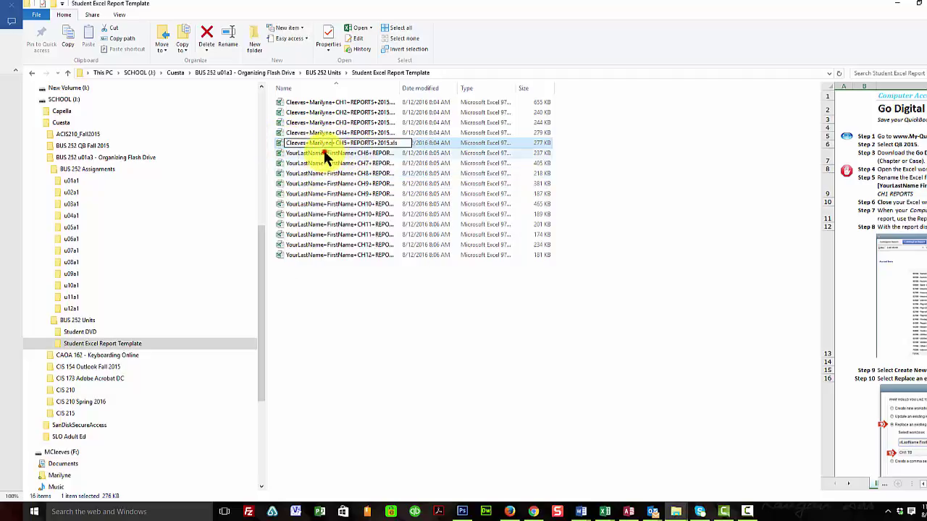
pyautogui.click(323, 152)
# Replace the CH6 report template's placeholder with the student's name
pyautogui.rightClick(325, 152)
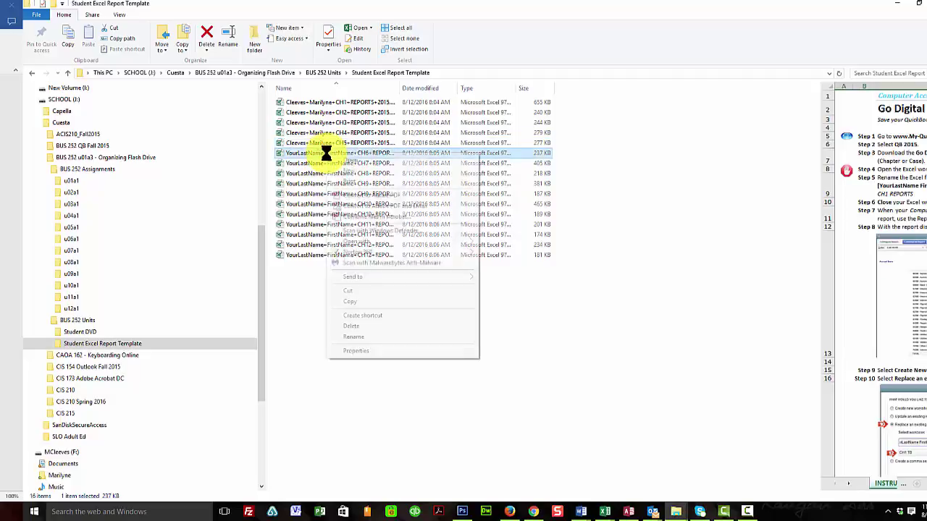
pyautogui.click(365, 337)
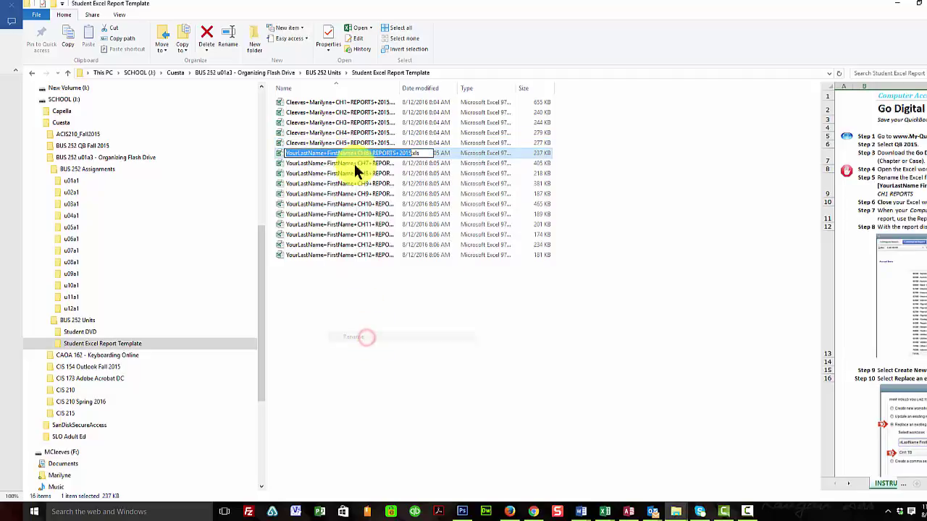
pyautogui.moveTo(355, 153); pyautogui.dragTo(282, 159)
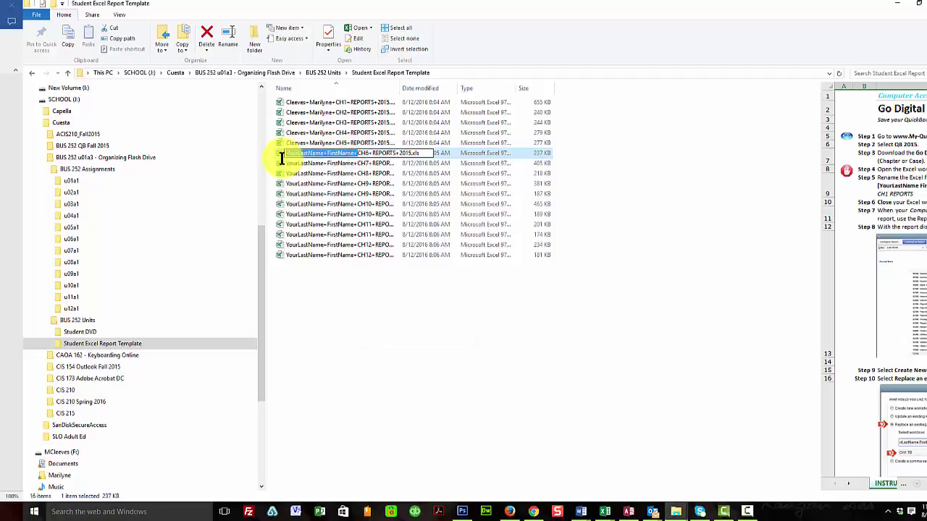
pyautogui.click(353, 154)
pyautogui.moveTo(354, 154); pyautogui.dragTo(287, 154)
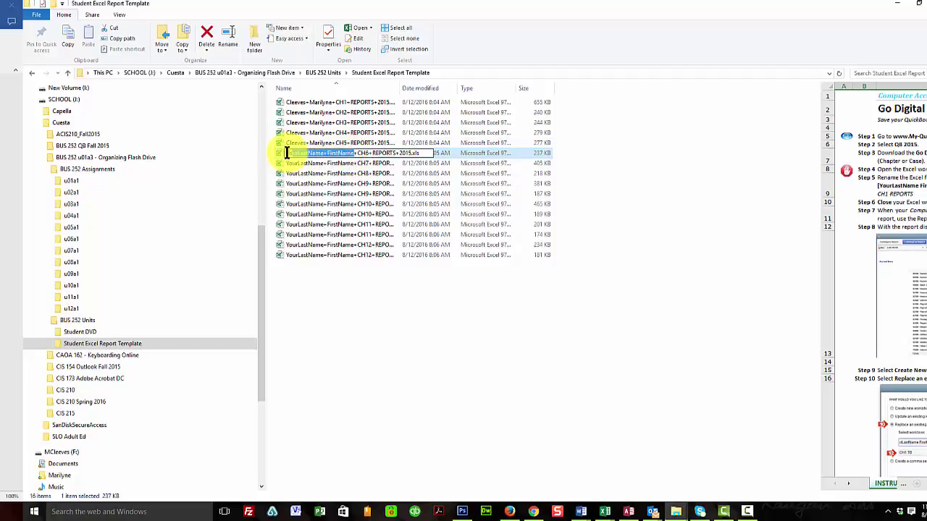
pyautogui.rightClick(294, 150)
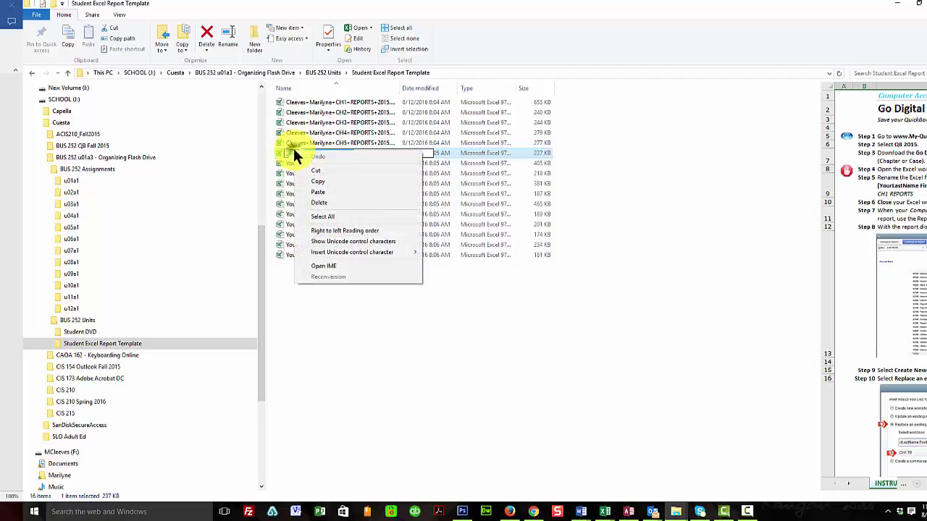
pyautogui.click(318, 193)
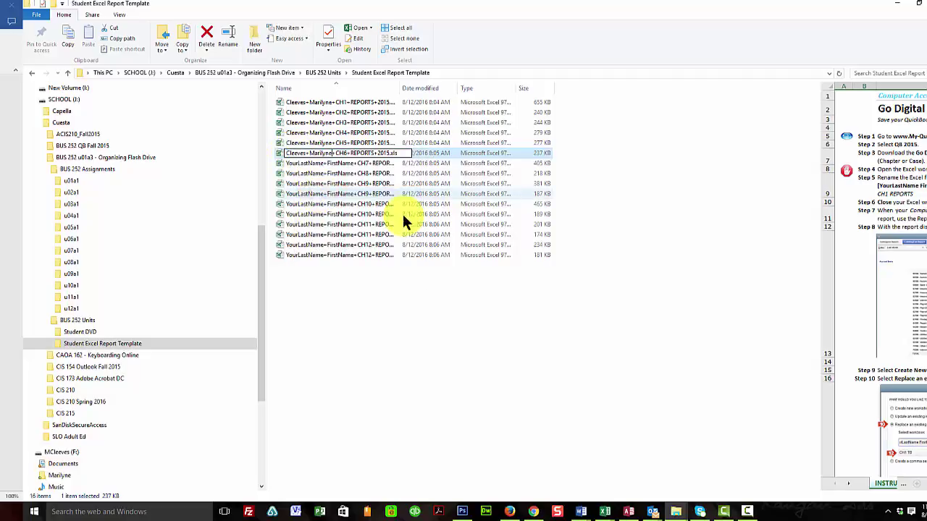
pyautogui.click(325, 163)
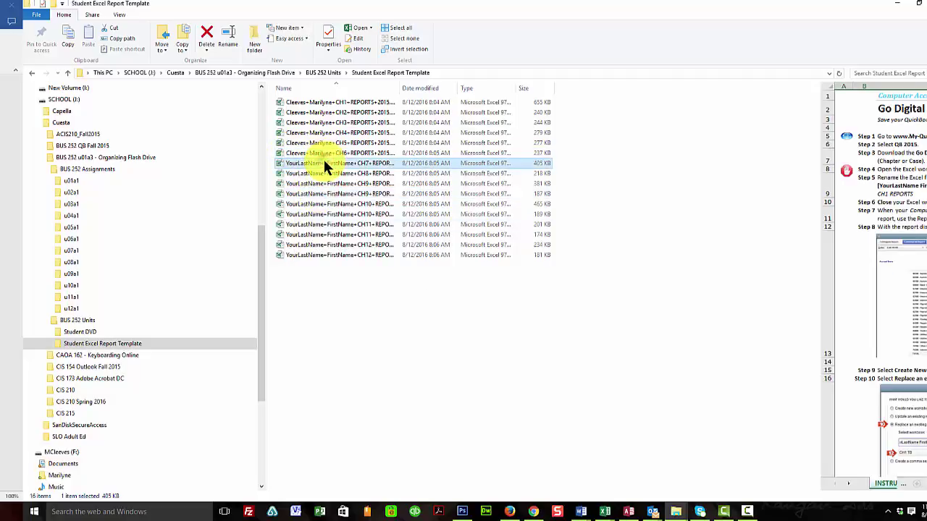
# Put the student's name in place of the placeholder in the CH7 report template's name
pyautogui.rightClick(324, 163)
pyautogui.click(362, 345)
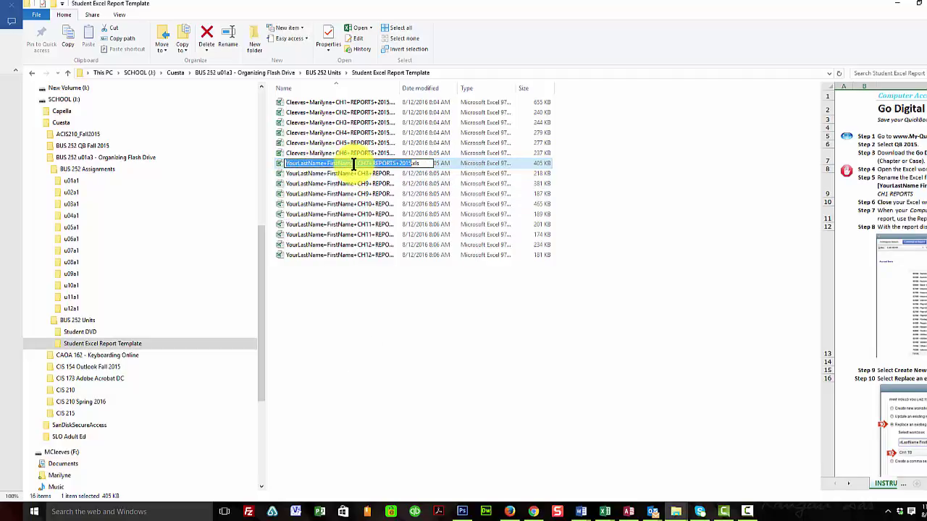
pyautogui.click(355, 164)
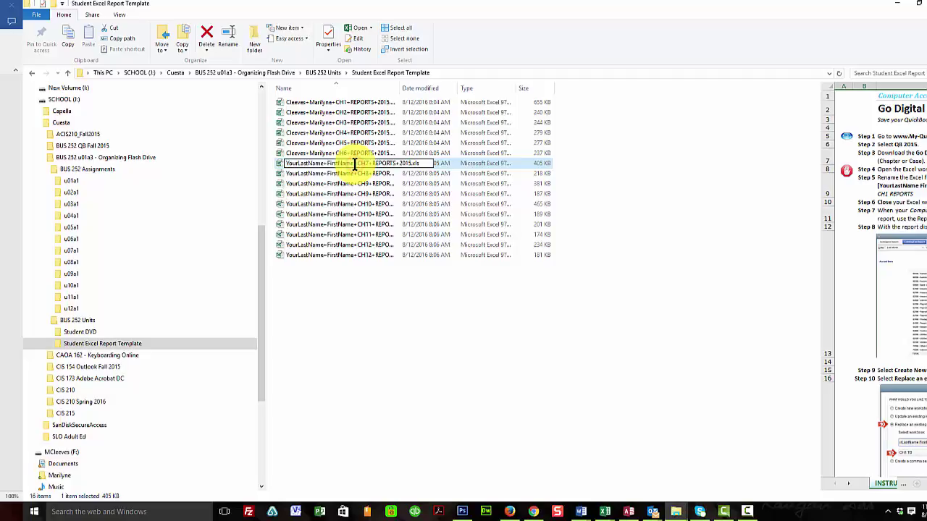
pyautogui.moveTo(355, 164); pyautogui.dragTo(288, 163)
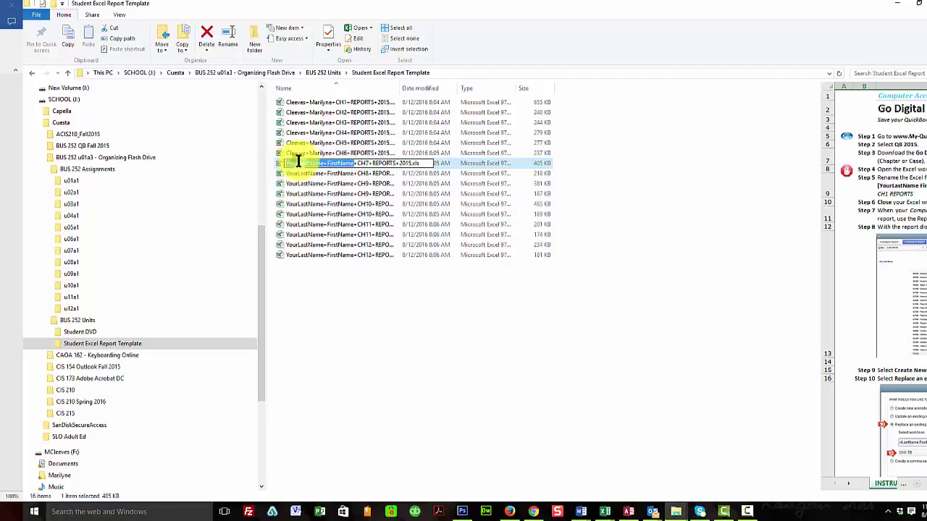
pyautogui.rightClick(297, 160)
pyautogui.click(320, 199)
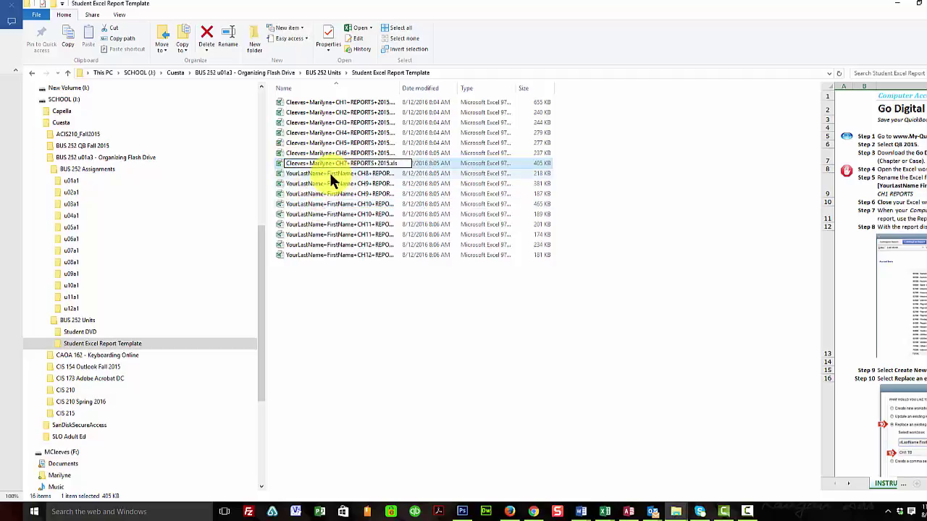
pyautogui.click(330, 173)
# Rename the CH8 report template with the student's name instead of the placeholder
pyautogui.rightClick(329, 173)
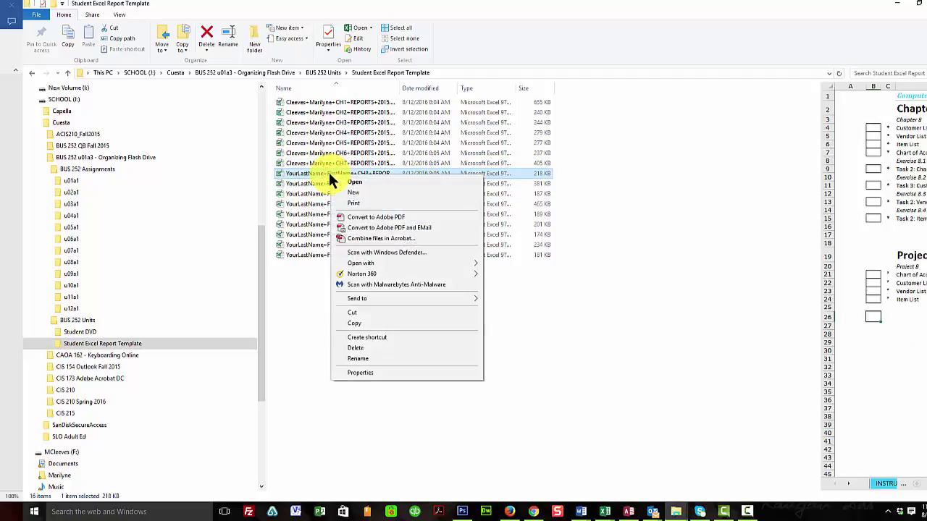
pyautogui.click(373, 359)
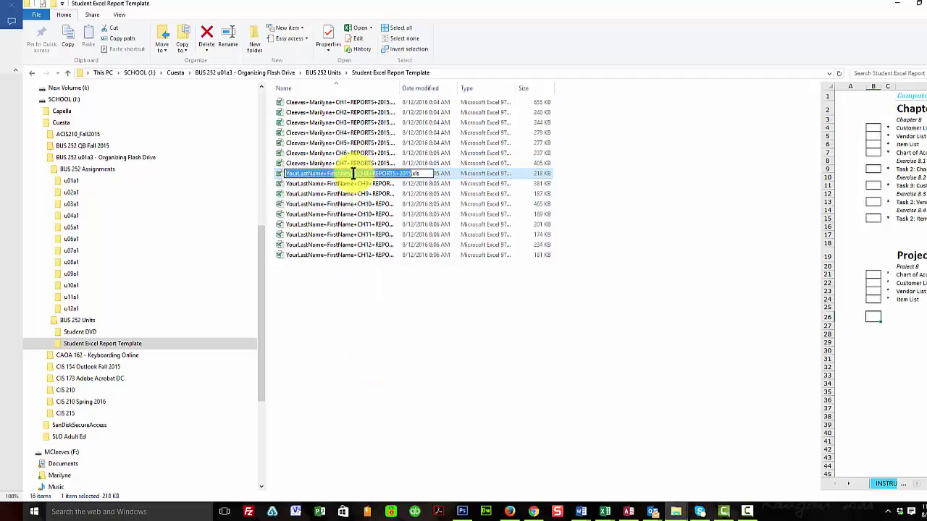
pyautogui.click(353, 174)
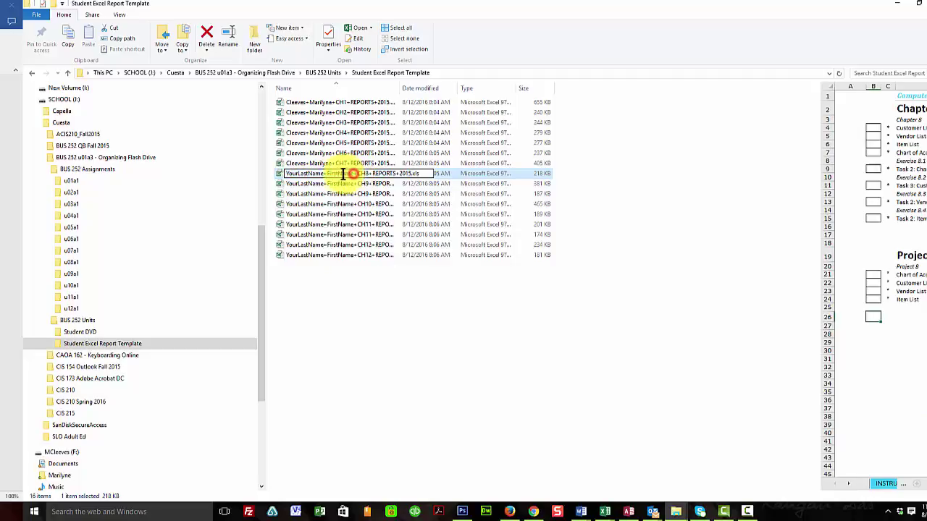
pyautogui.moveTo(354, 174); pyautogui.dragTo(275, 173)
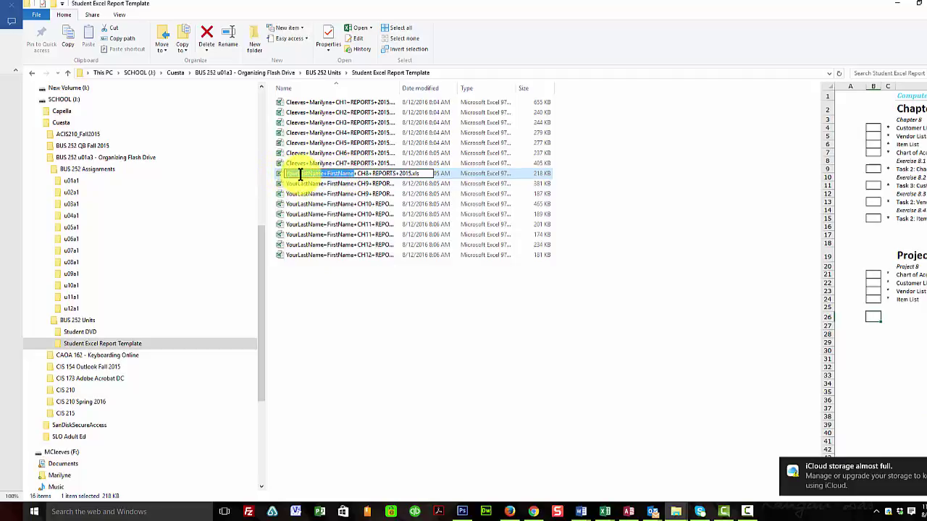
pyautogui.rightClick(300, 174)
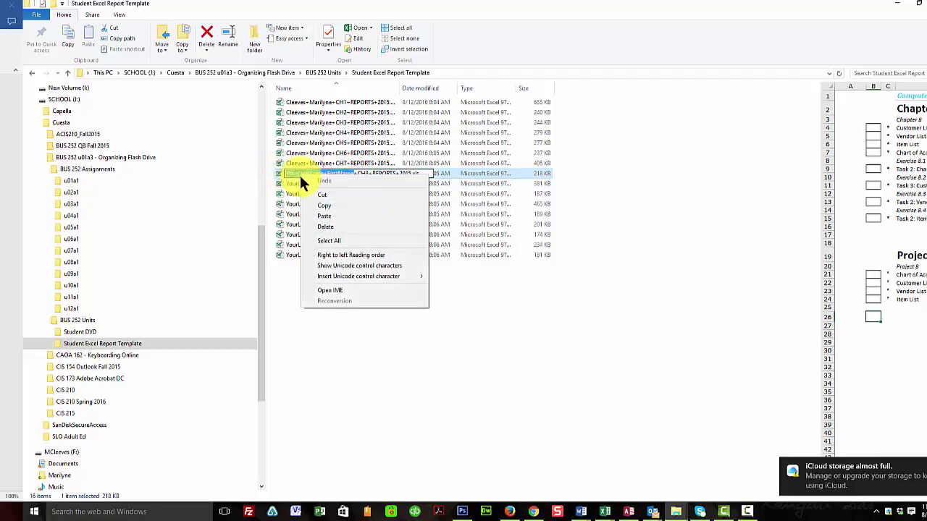
pyautogui.click(326, 215)
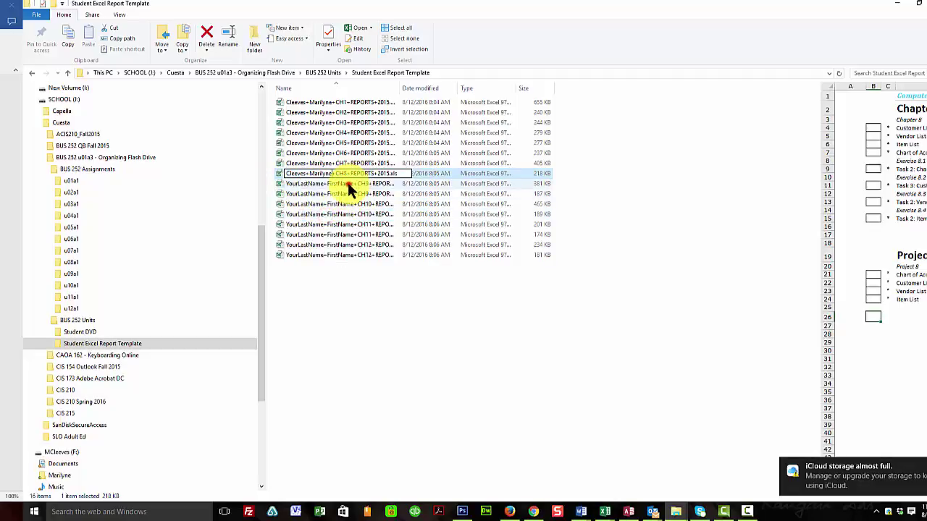
pyautogui.click(347, 183)
# Paste the student's name over the placeholder in the CH9 report template's name
pyautogui.rightClick(345, 182)
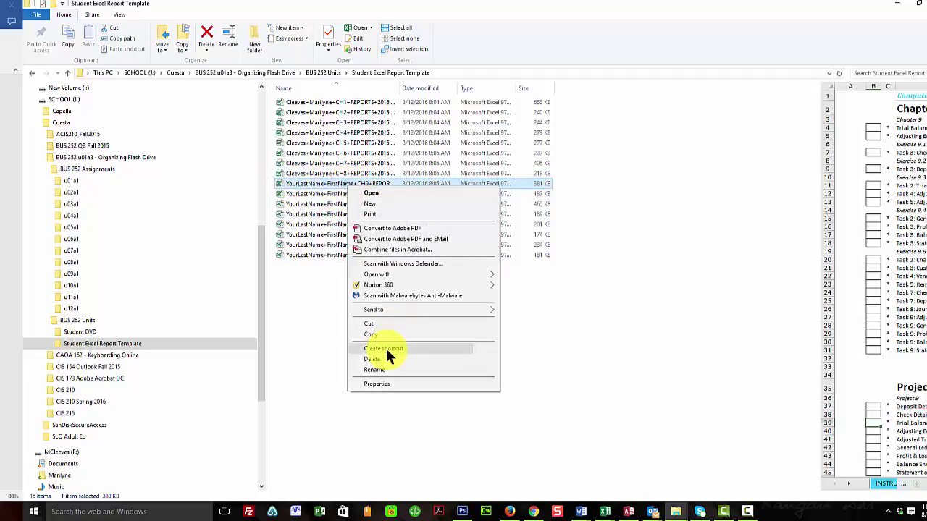
pyautogui.click(378, 369)
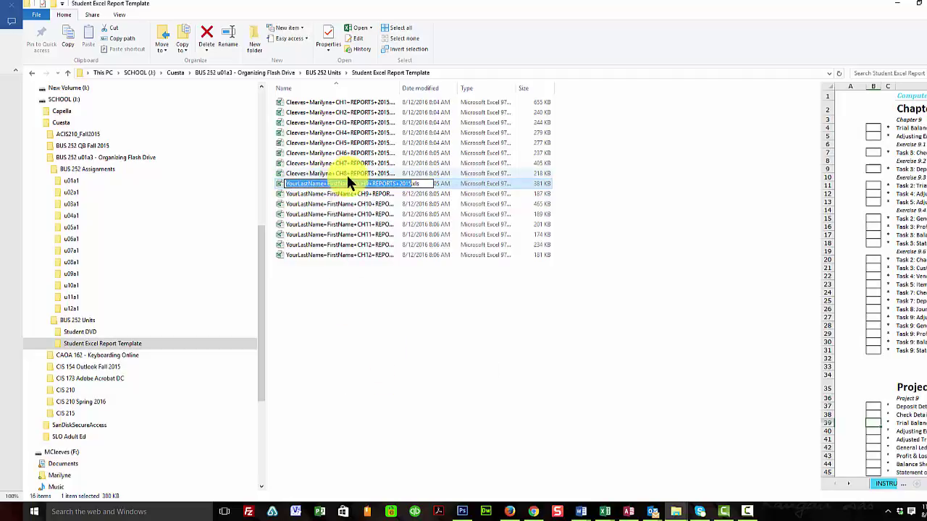
pyautogui.moveTo(353, 183); pyautogui.dragTo(281, 177)
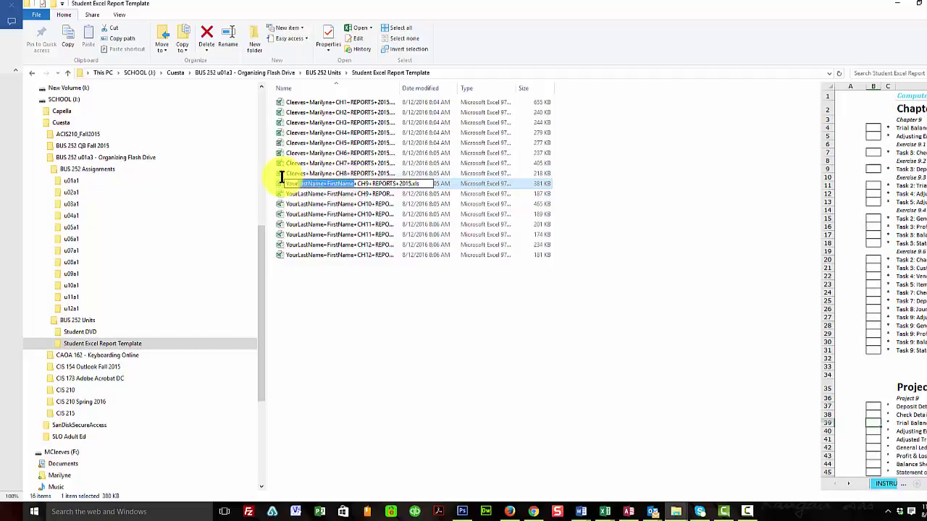
pyautogui.rightClick(300, 181)
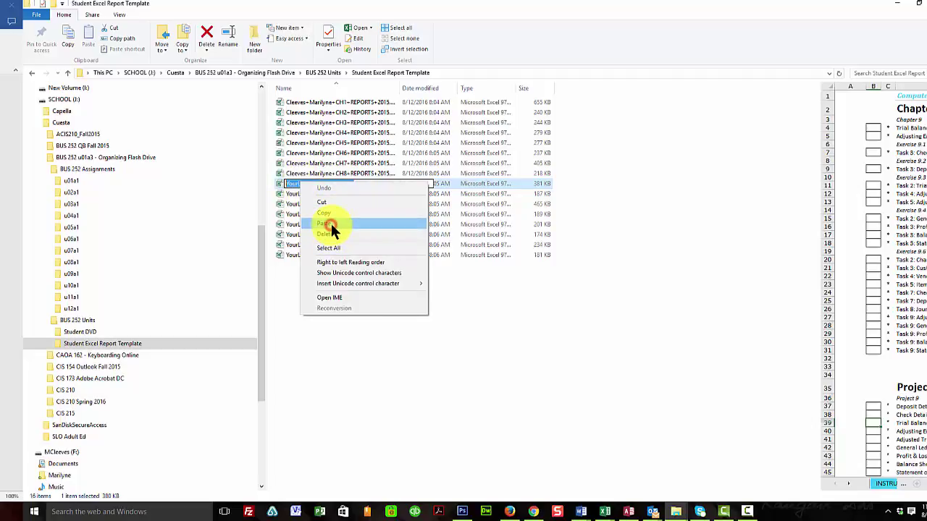
pyautogui.click(329, 224)
pyautogui.click(323, 191)
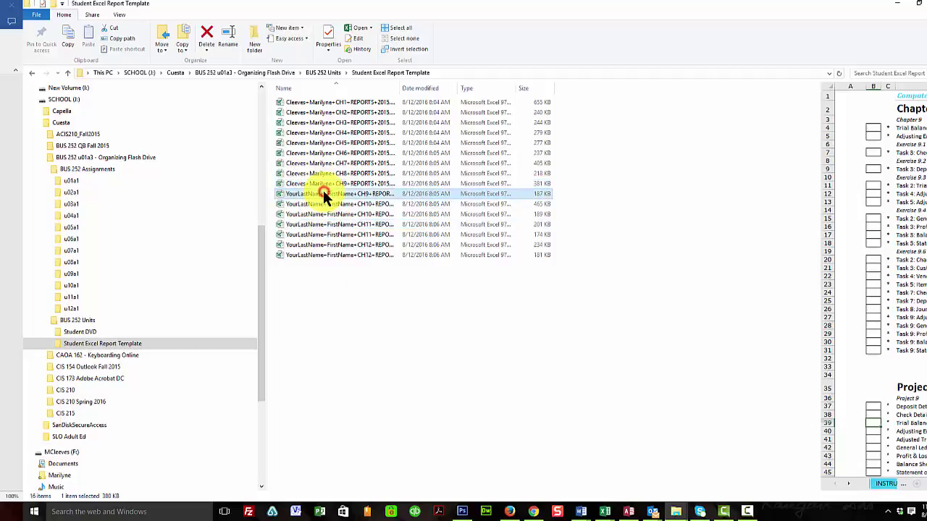
pyautogui.rightClick(323, 193)
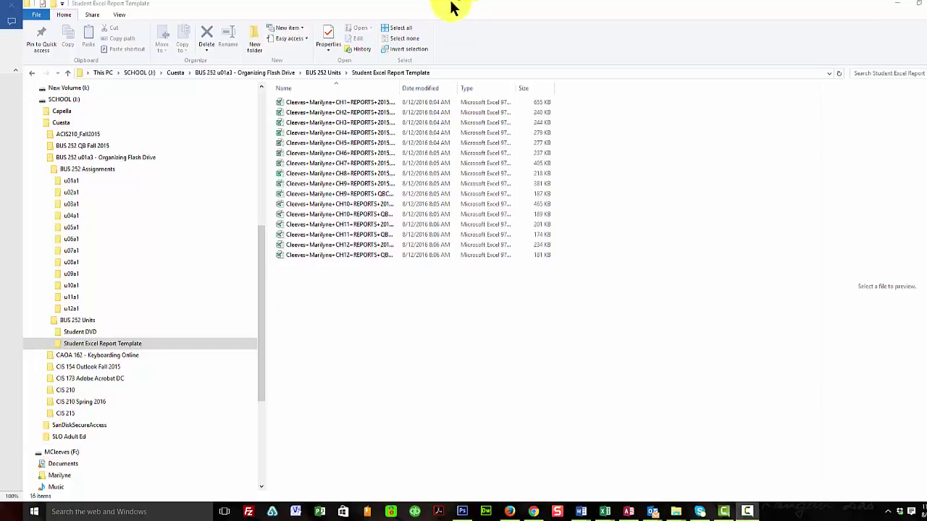
# Widen the Name column and move the CH1–CH5 reports into folders u01a1–u05a1
pyautogui.moveTo(400, 87); pyautogui.dragTo(551, 102)
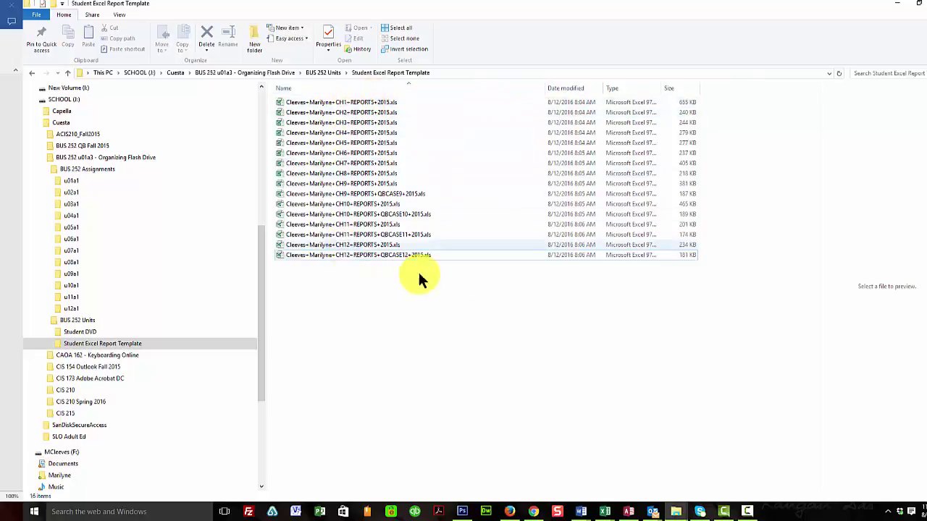
pyautogui.click(322, 104)
pyautogui.moveTo(322, 104); pyautogui.dragTo(139, 183)
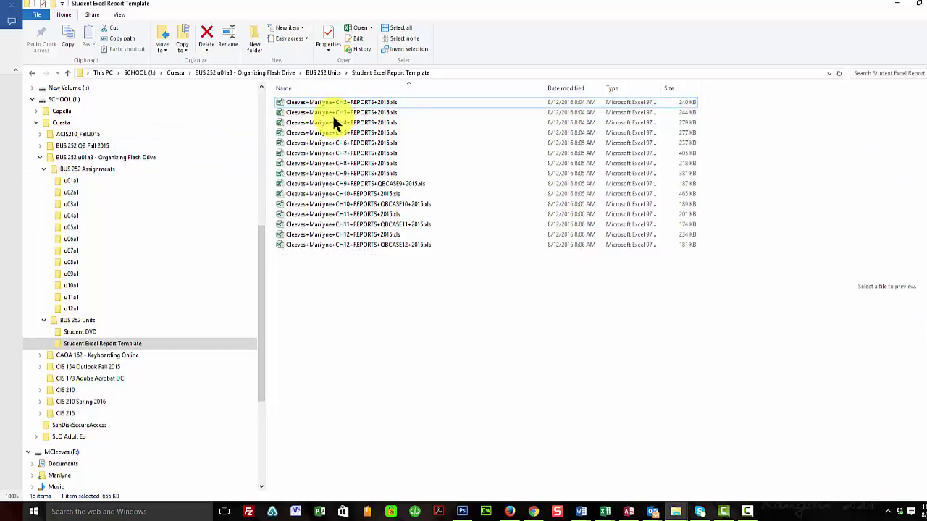
pyautogui.moveTo(338, 103); pyautogui.dragTo(134, 189)
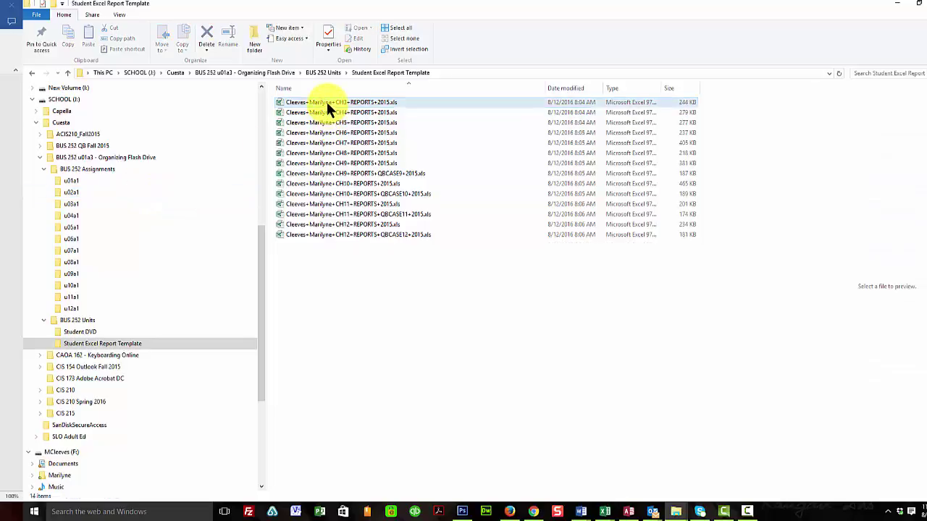
pyautogui.moveTo(327, 103); pyautogui.dragTo(139, 206)
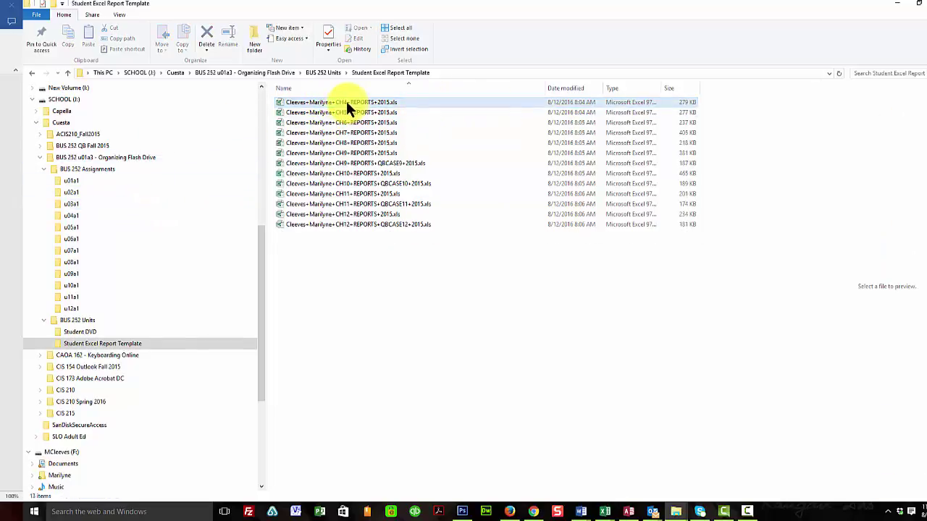
pyautogui.moveTo(338, 104); pyautogui.dragTo(158, 214)
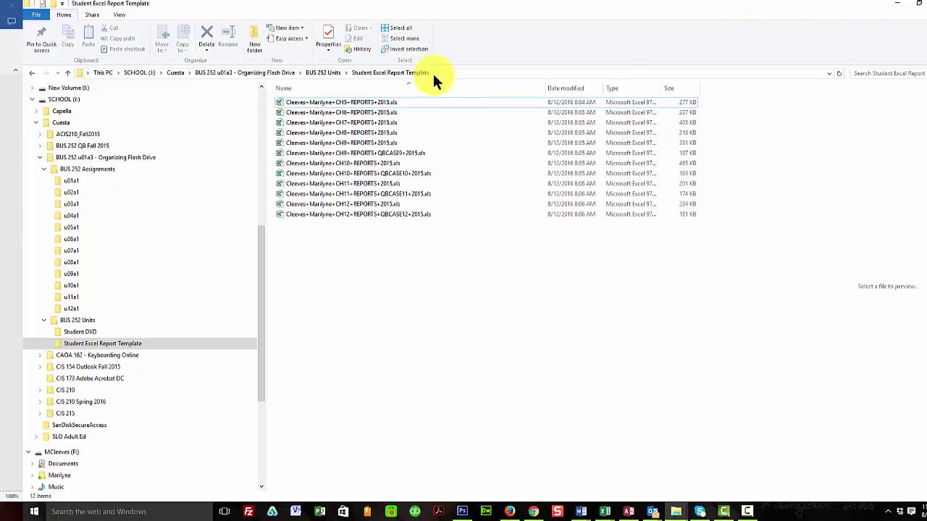
pyautogui.moveTo(284, 100); pyautogui.dragTo(147, 227)
# Move the CH6–CH12 reports and QBCASE 9–12 files into their folders u06a1–u12a1
pyautogui.click(311, 105)
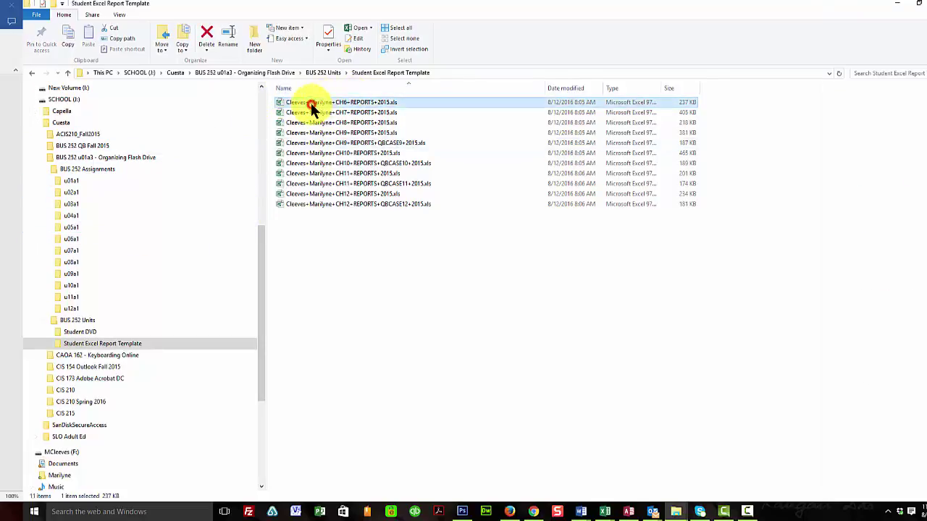
pyautogui.moveTo(313, 109); pyautogui.dragTo(148, 246)
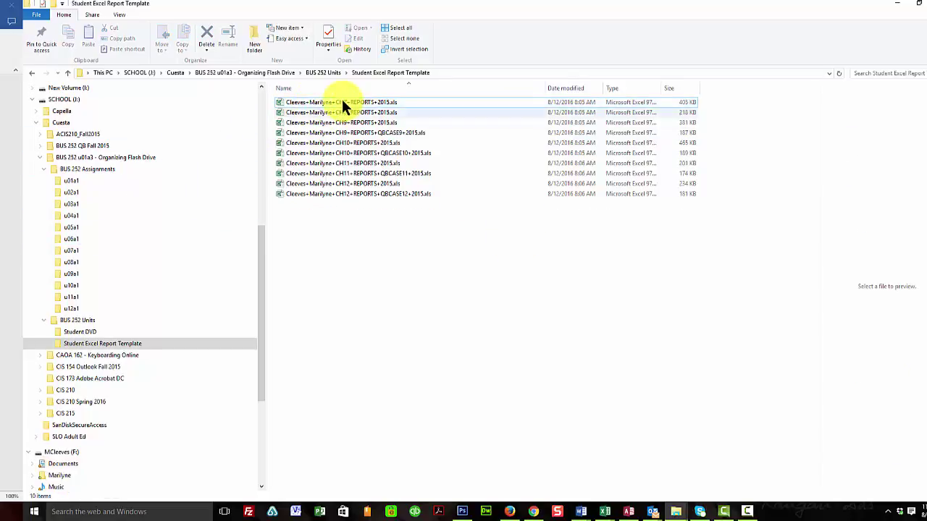
pyautogui.moveTo(320, 105); pyautogui.dragTo(153, 250)
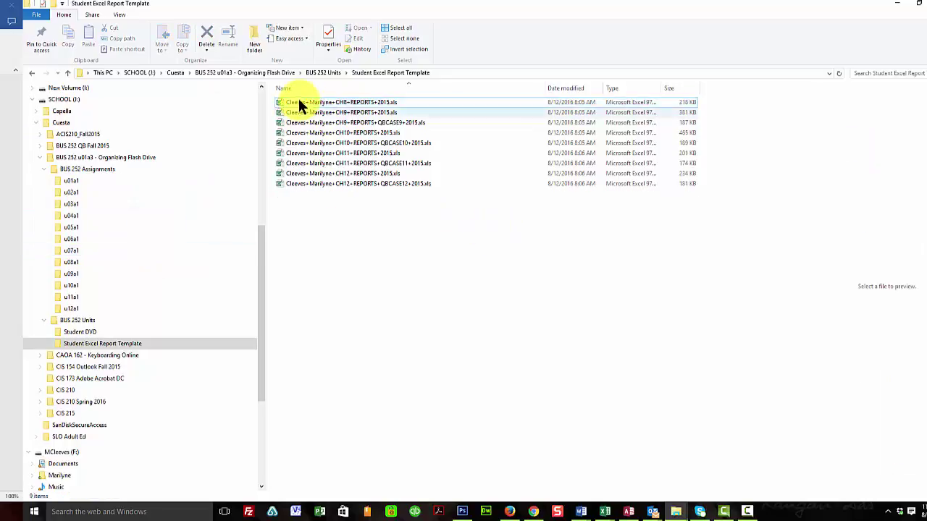
pyautogui.moveTo(299, 101); pyautogui.dragTo(132, 266)
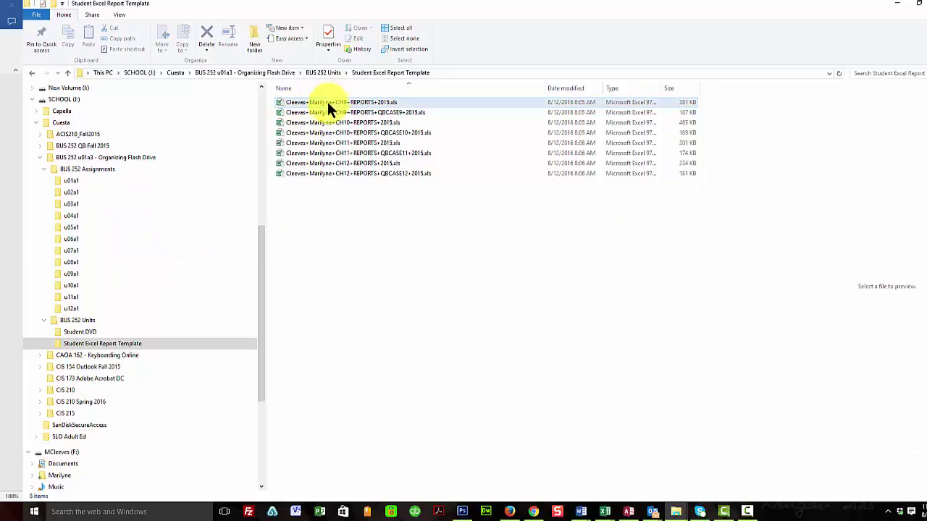
pyautogui.moveTo(325, 102); pyautogui.dragTo(136, 273)
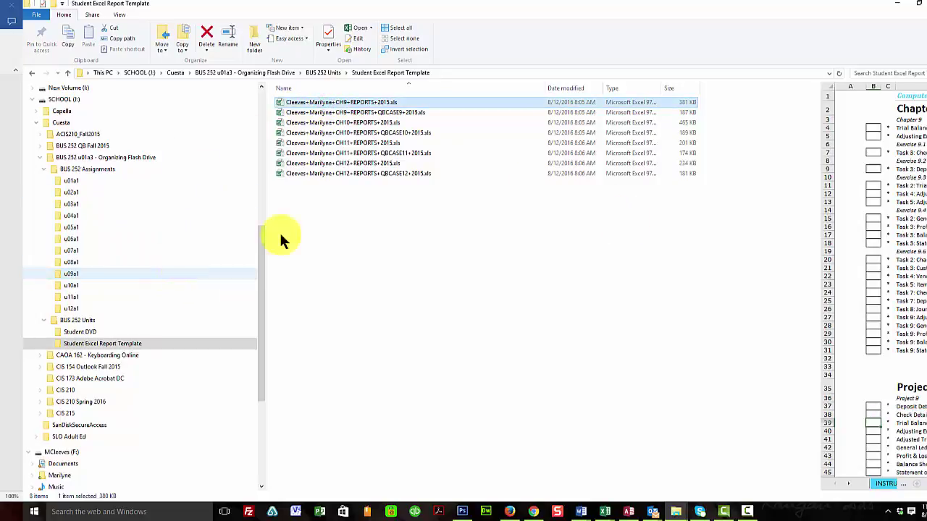
pyautogui.moveTo(315, 106); pyautogui.dragTo(105, 278)
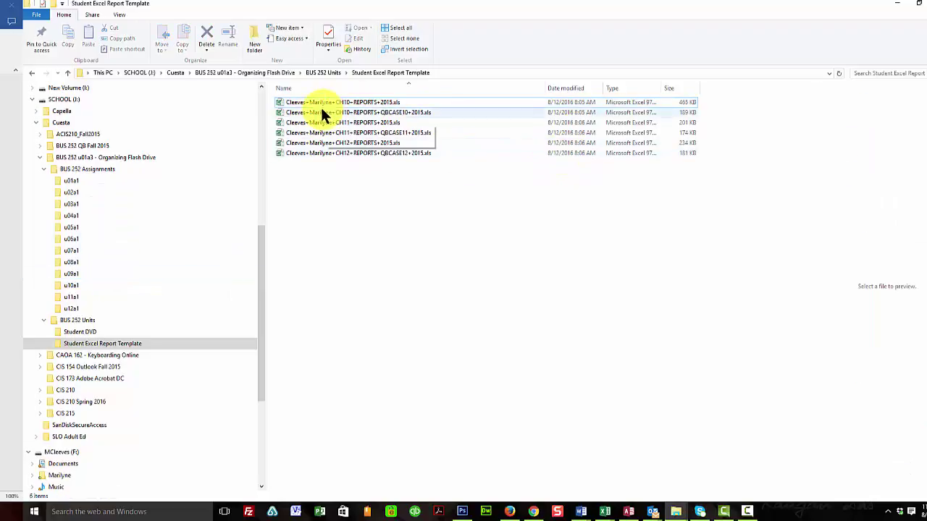
pyautogui.moveTo(324, 103); pyautogui.dragTo(103, 283)
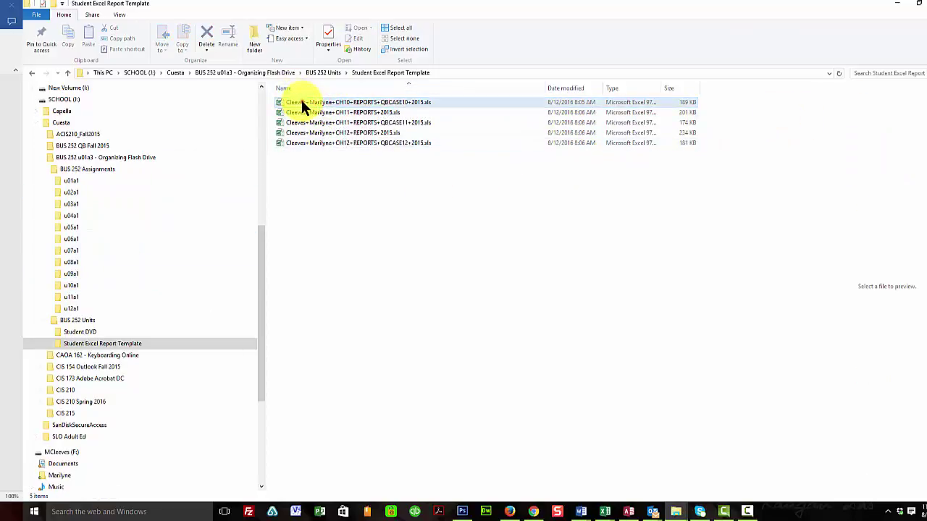
pyautogui.moveTo(300, 101); pyautogui.dragTo(138, 285)
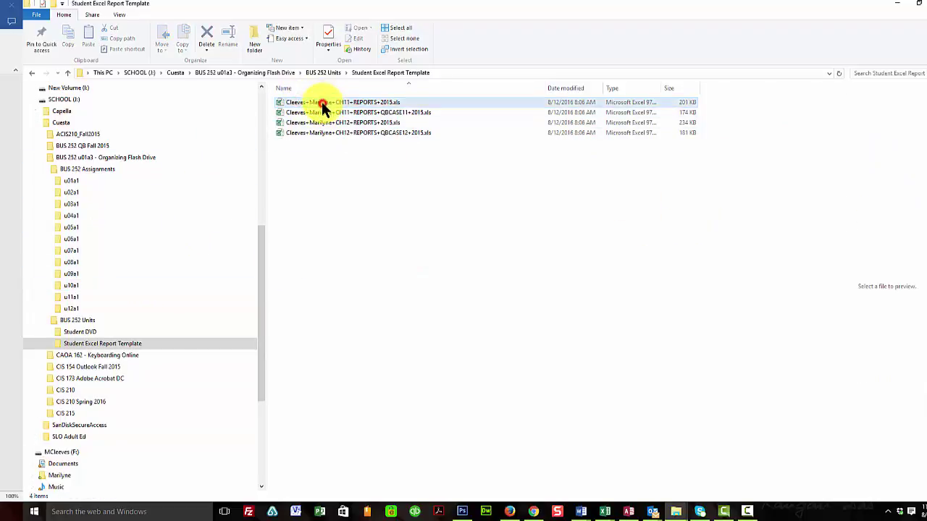
pyautogui.moveTo(323, 107); pyautogui.dragTo(145, 296)
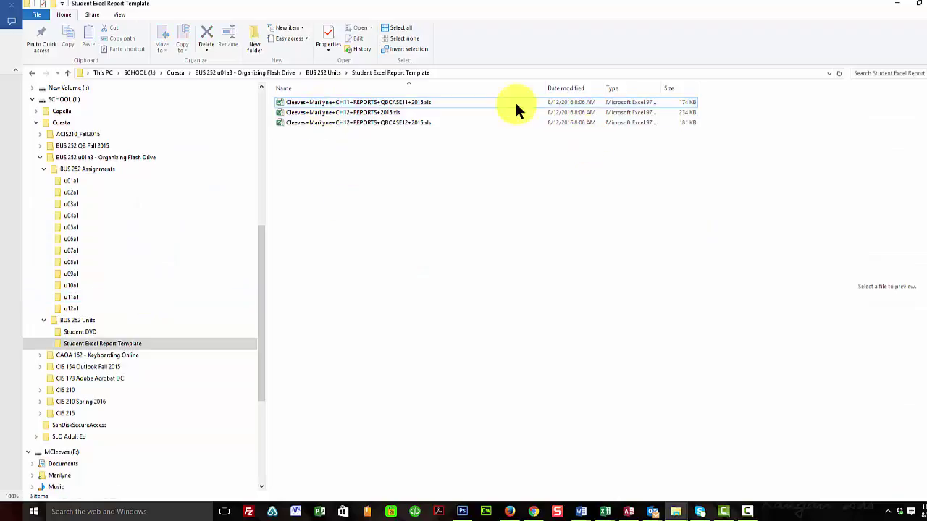
pyautogui.moveTo(349, 106); pyautogui.dragTo(119, 290)
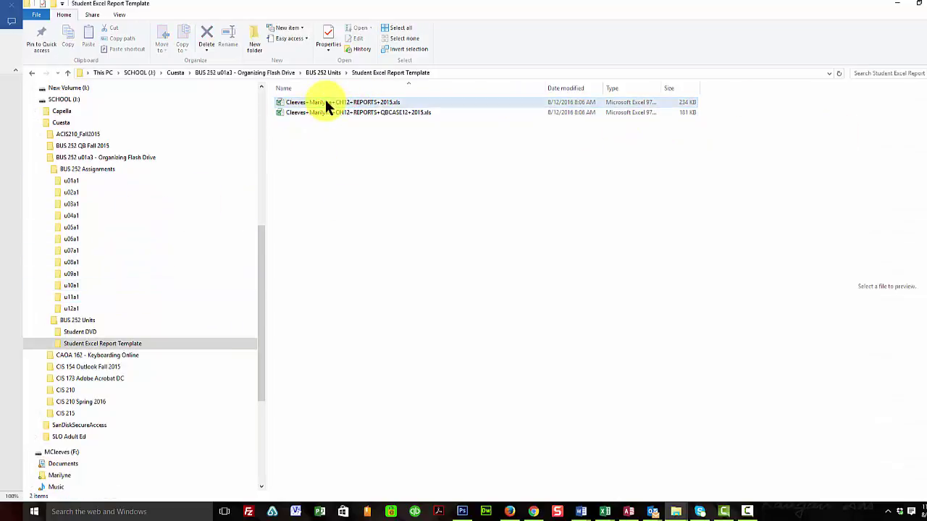
pyautogui.moveTo(324, 102); pyautogui.dragTo(118, 307)
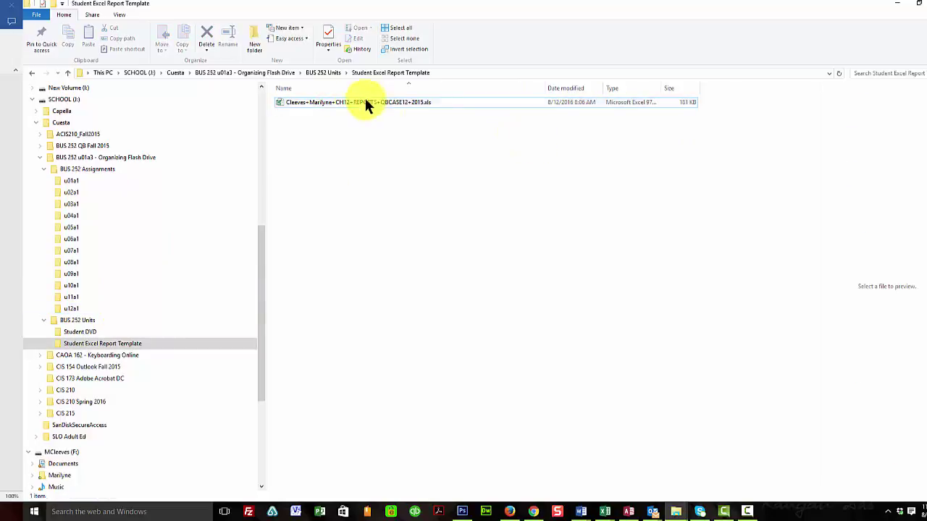
pyautogui.moveTo(351, 101); pyautogui.dragTo(139, 303)
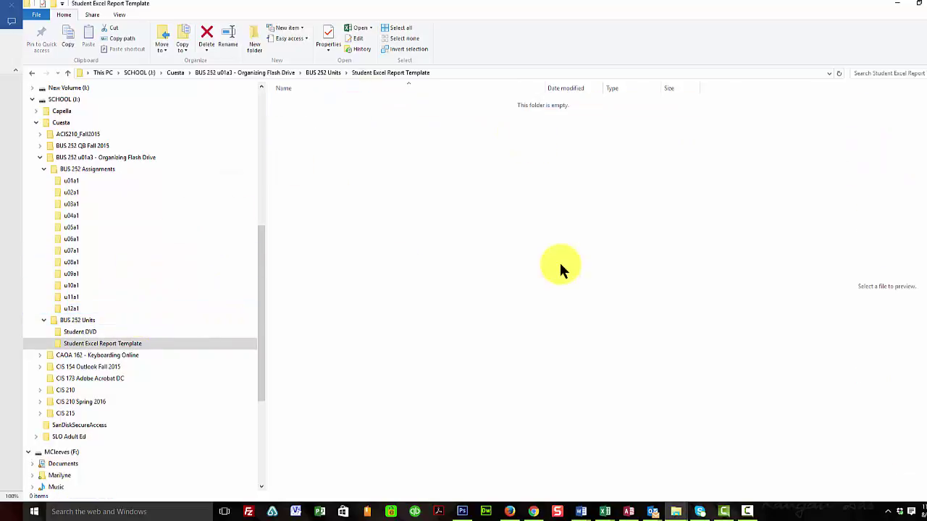
# Check the contents of folders u01a1 through u05a1, finishing on u02a1's starter file and report
pyautogui.click(70, 181)
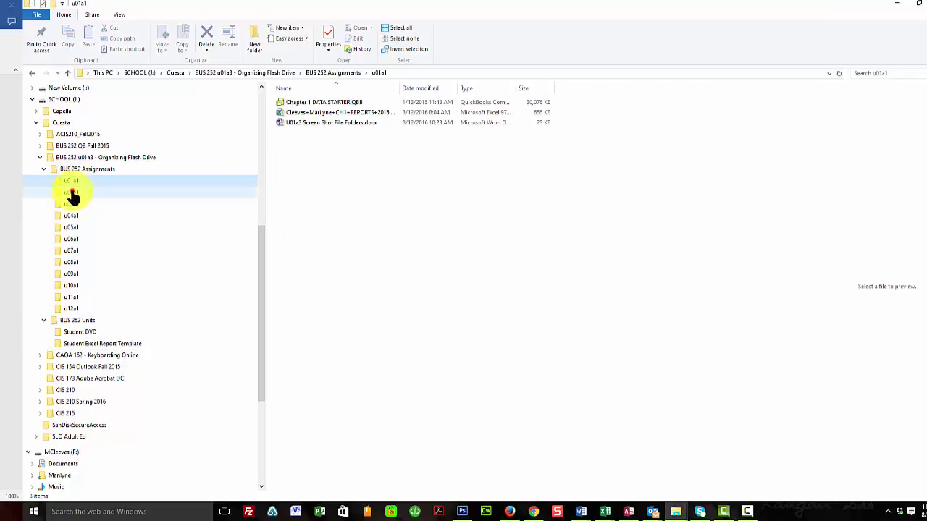
pyautogui.click(71, 193)
pyautogui.click(72, 205)
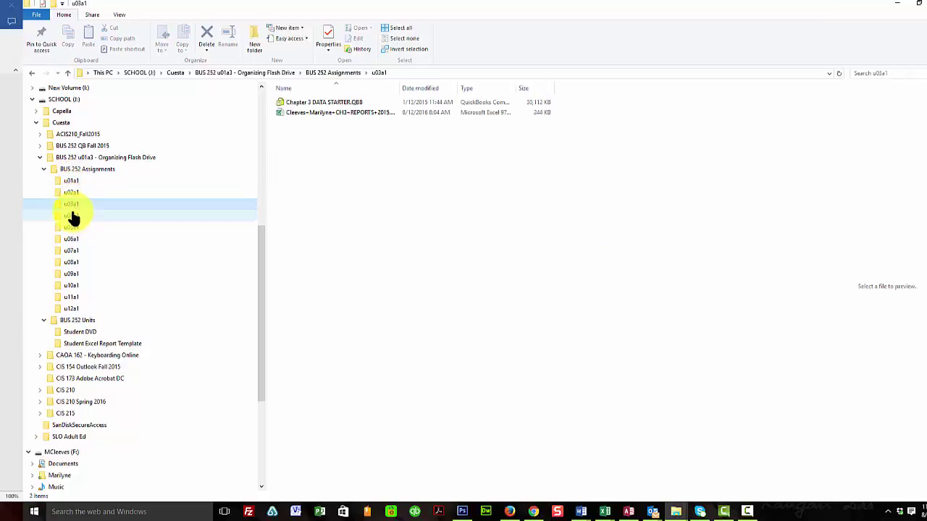
pyautogui.click(73, 216)
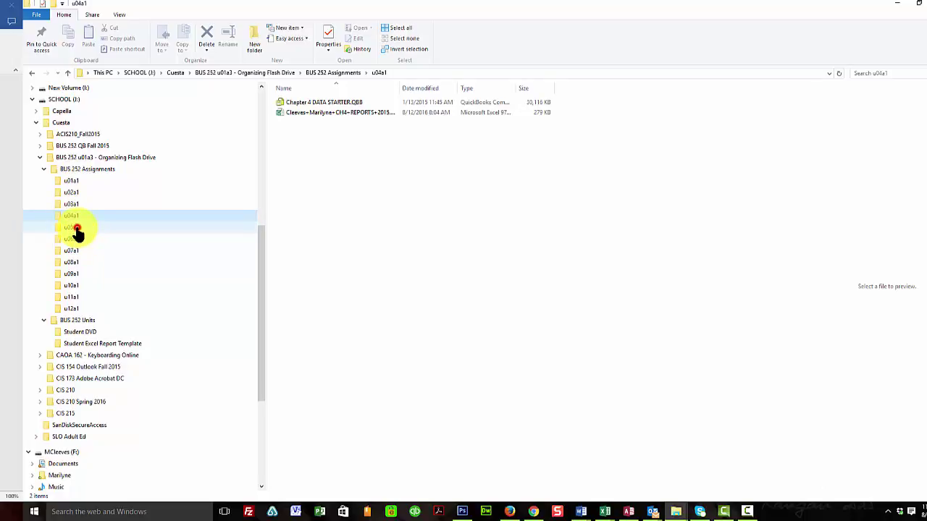
pyautogui.click(77, 227)
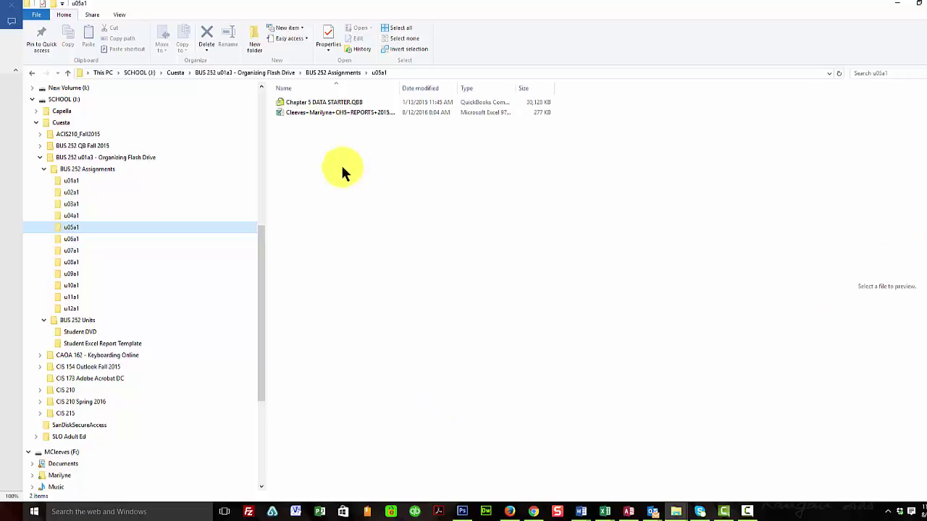
pyautogui.click(64, 182)
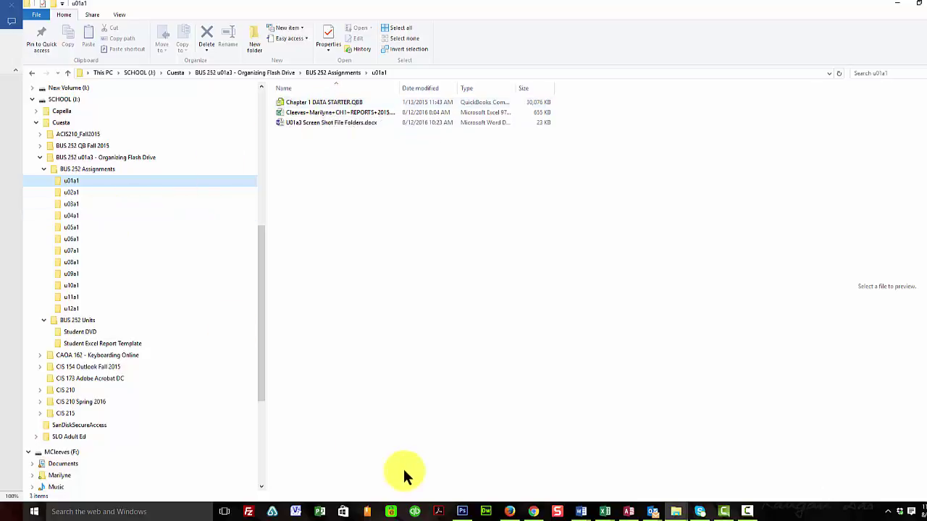
pyautogui.click(70, 193)
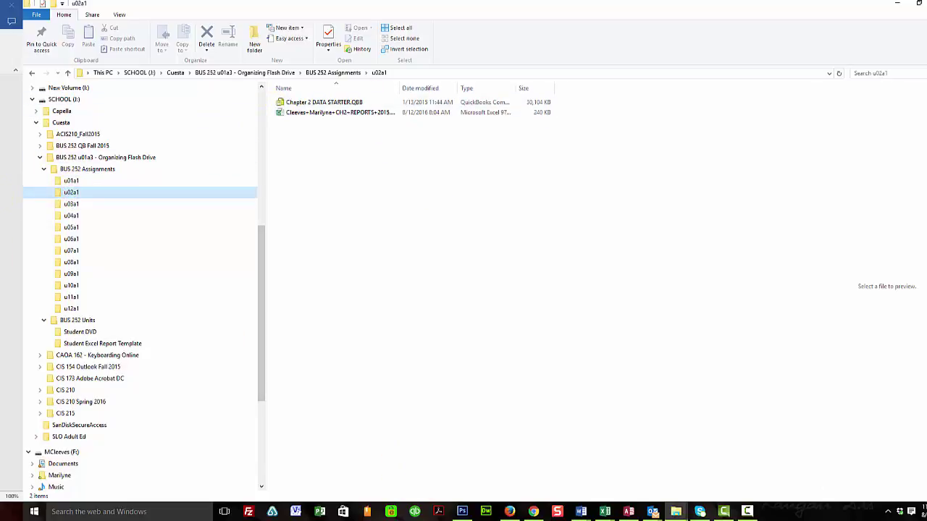